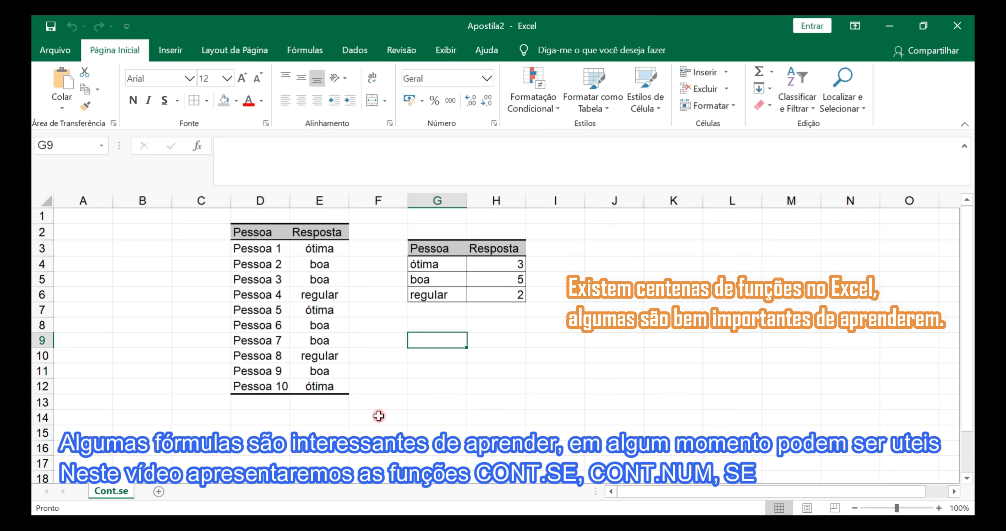
Examine the survey table's Pessoa and Resposta columns, including the ótima, boa and regular answers
left_click(400, 308)
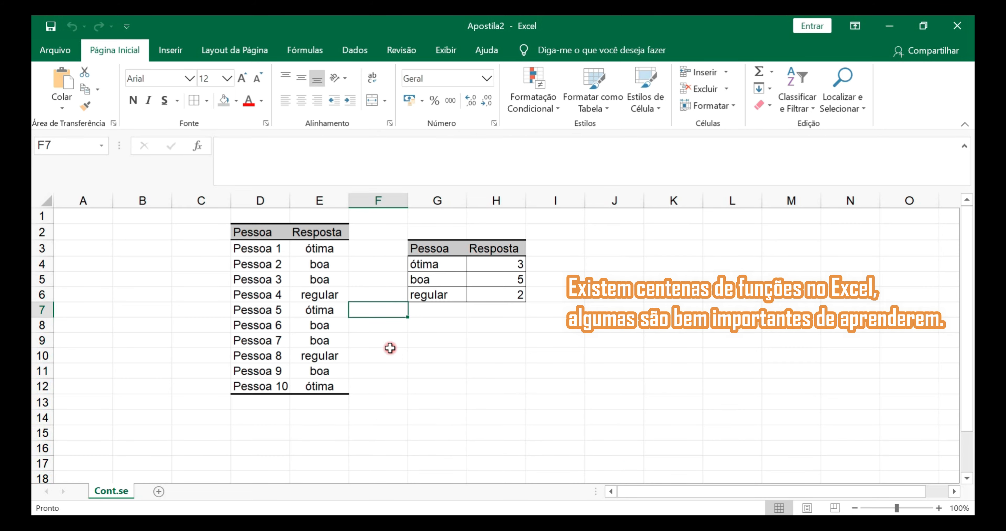
left_click_drag(265, 229, 340, 386)
left_click(427, 405)
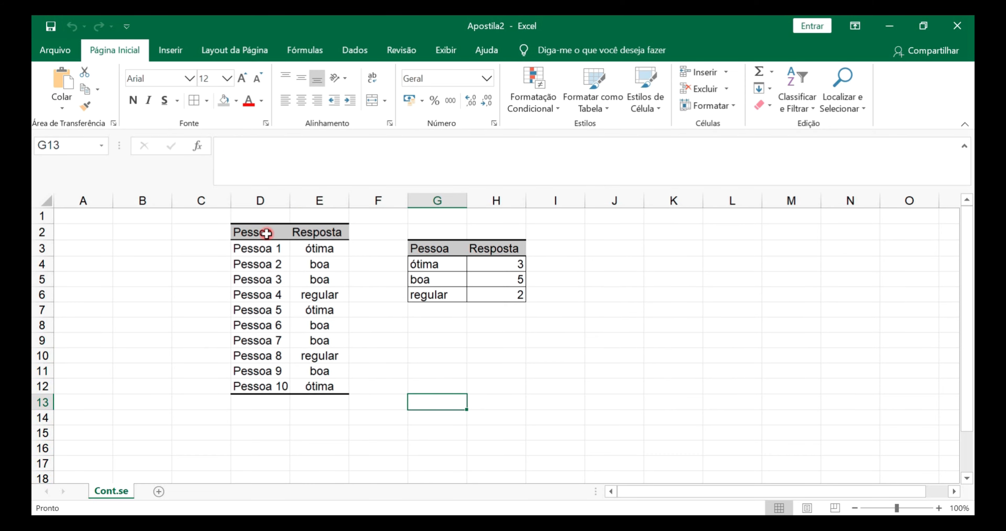
left_click_drag(261, 246, 255, 385)
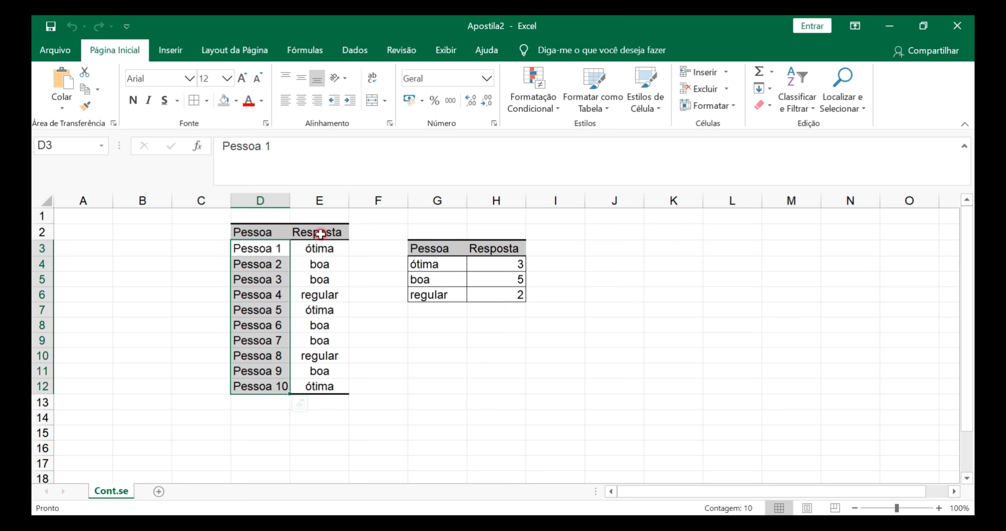
left_click_drag(320, 234, 321, 386)
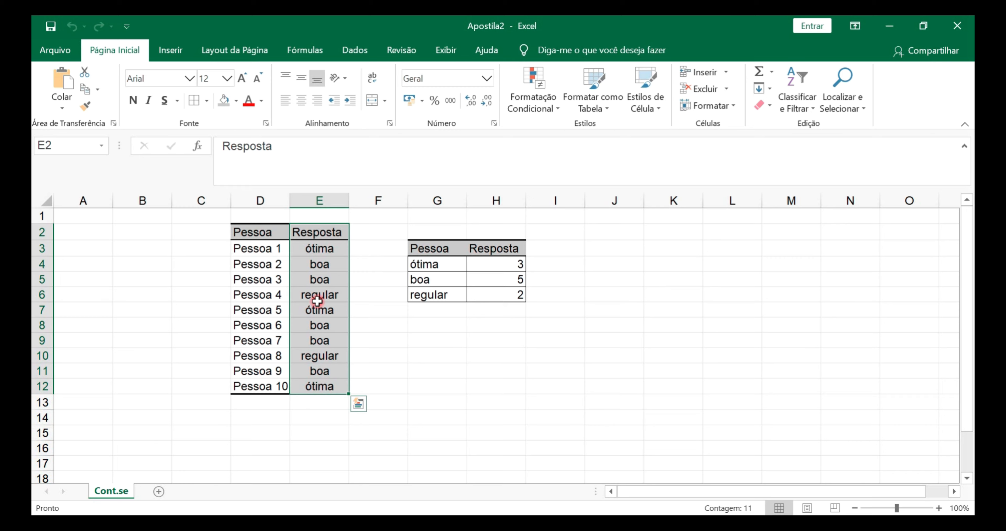
left_click(319, 248)
left_click(320, 264)
left_click(319, 279)
left_click(320, 297)
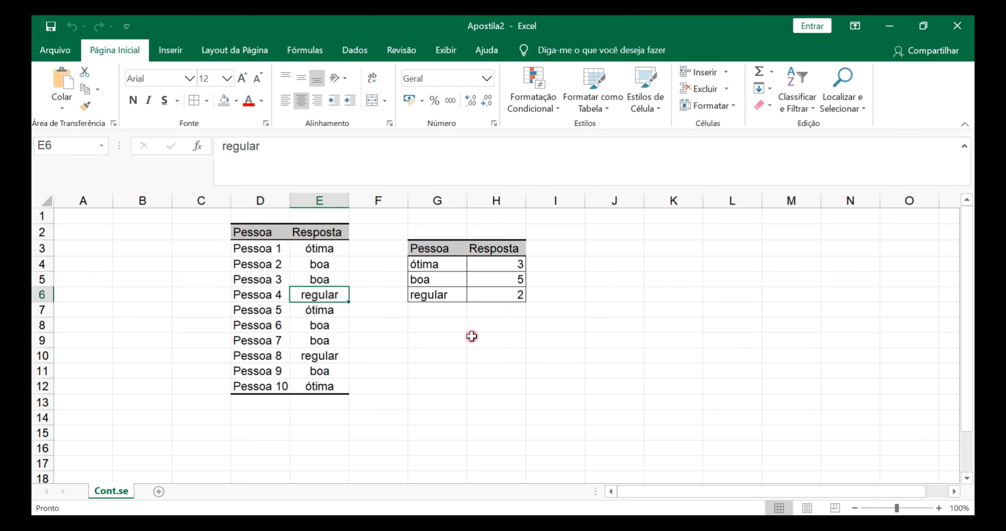
left_click(472, 337)
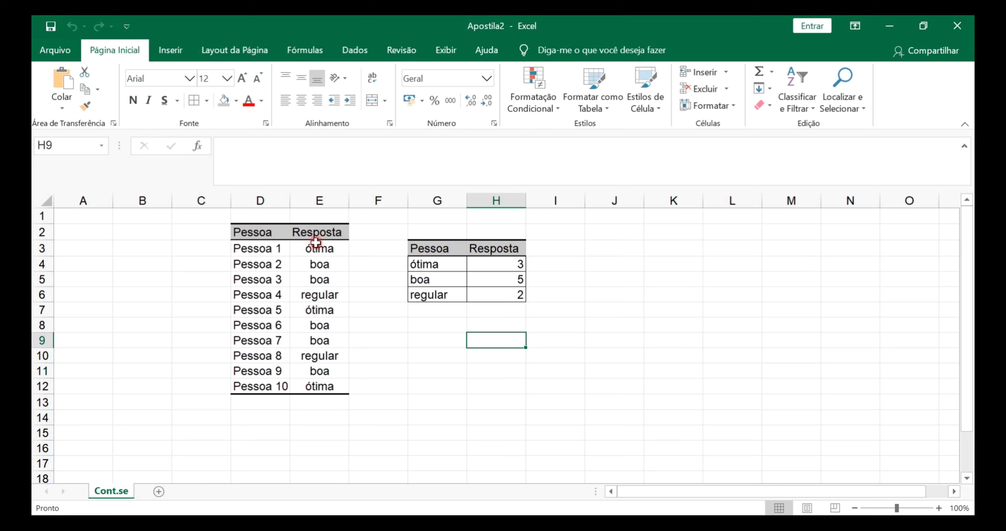
Sort the survey table A to Z by the Resposta column, expanding the selection to include the Pessoa column
left_click_drag(314, 234, 308, 390)
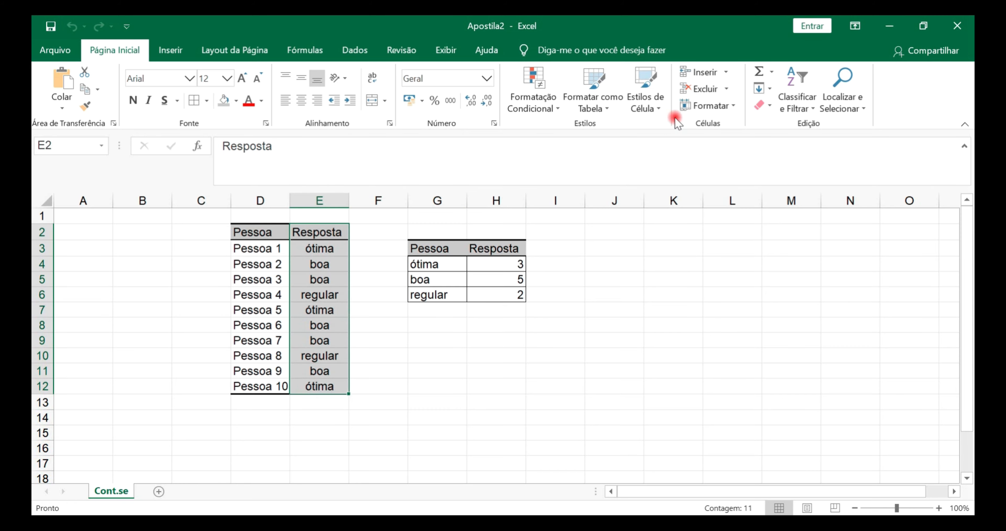
left_click(792, 98)
left_click(790, 129)
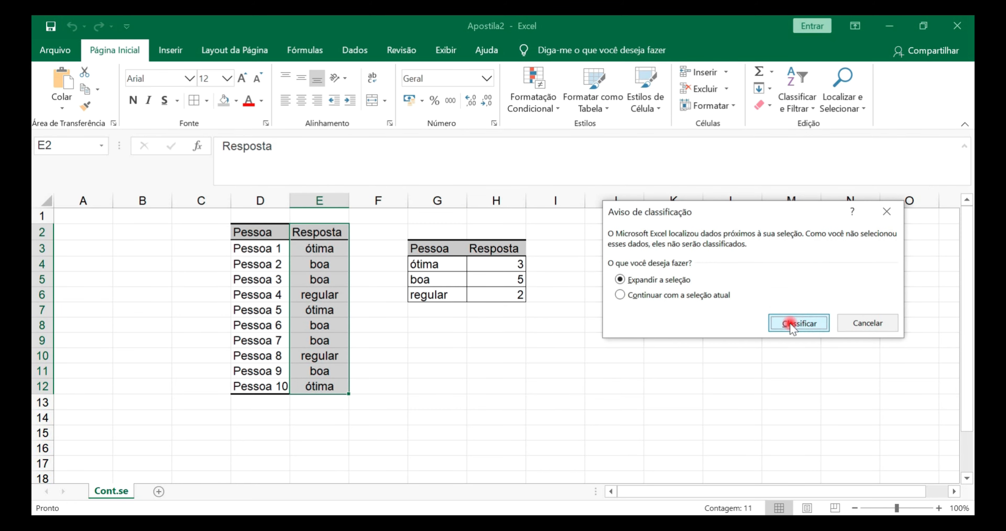
left_click(778, 322)
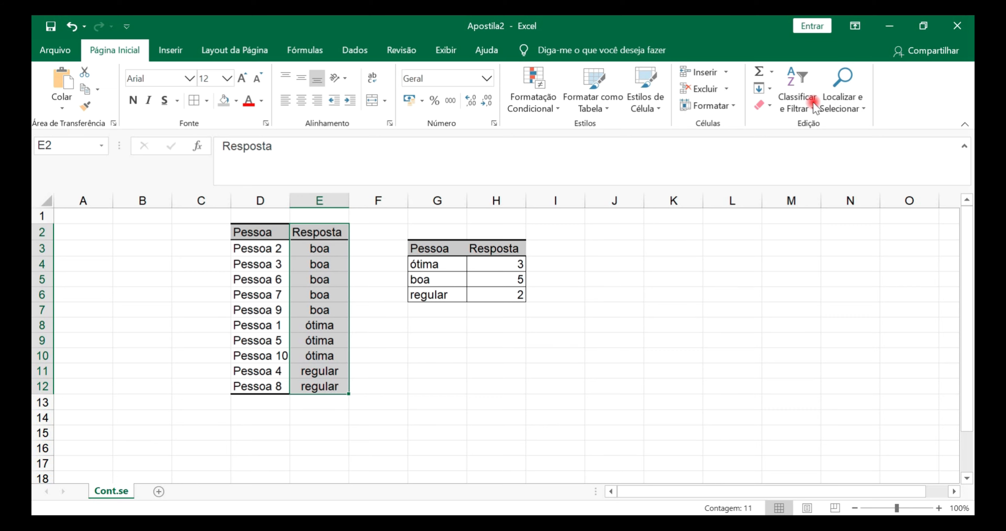
left_click(797, 100)
left_click(493, 206)
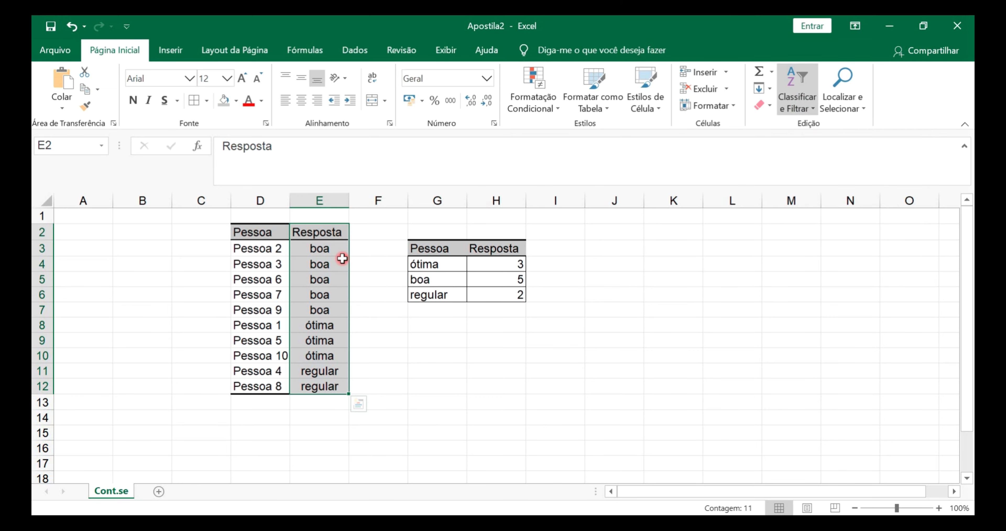
Review the grouped answers in the Resposta column, then undo the sort of the survey table
left_click_drag(318, 250, 318, 308)
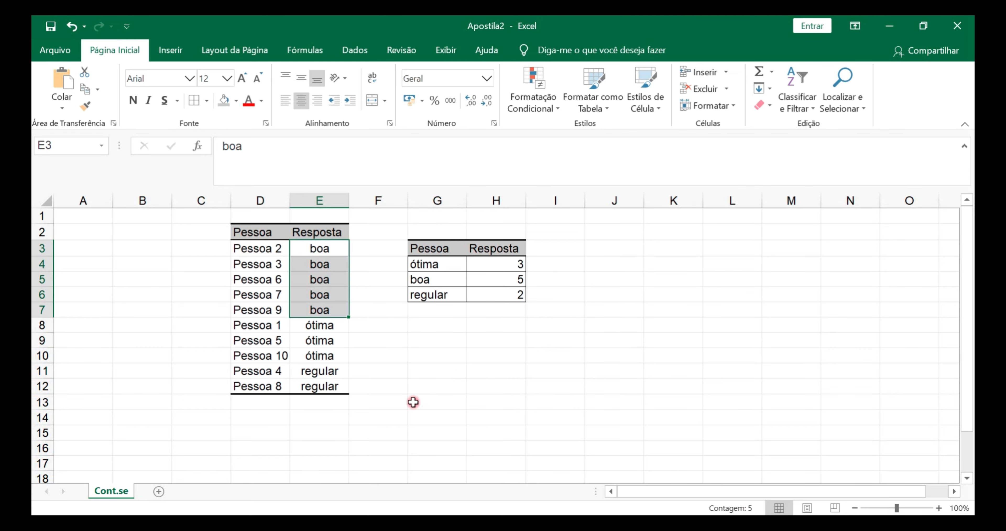
left_click_drag(314, 327, 311, 386)
left_click(484, 384)
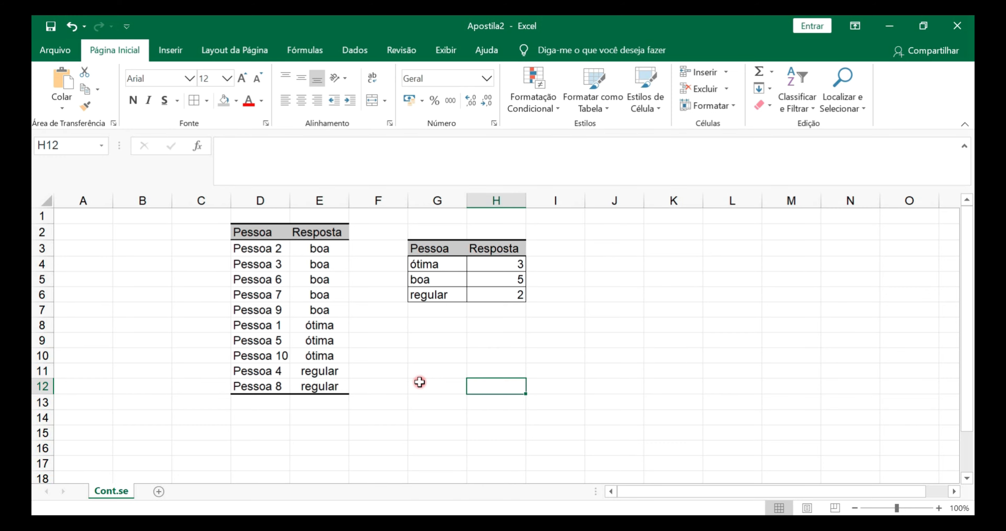
key("ctrl+z")
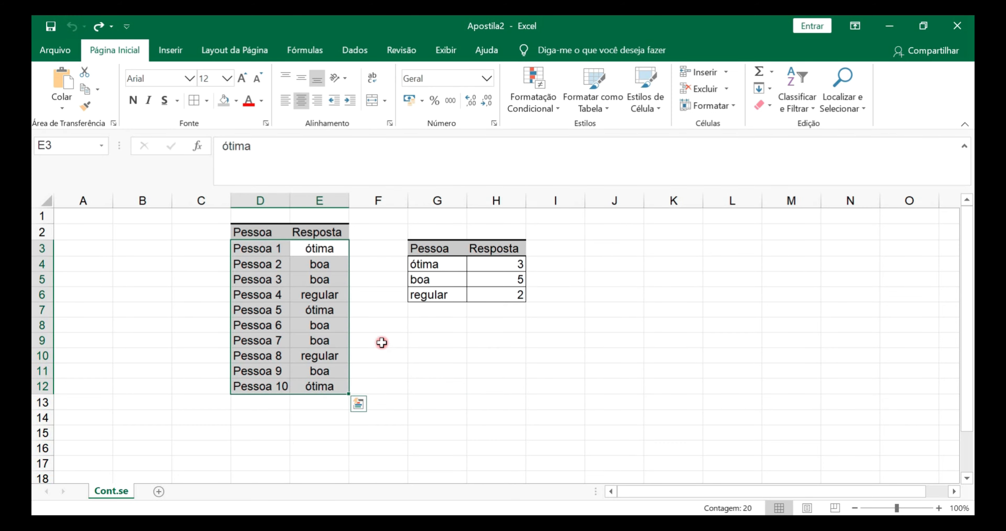
left_click(388, 342)
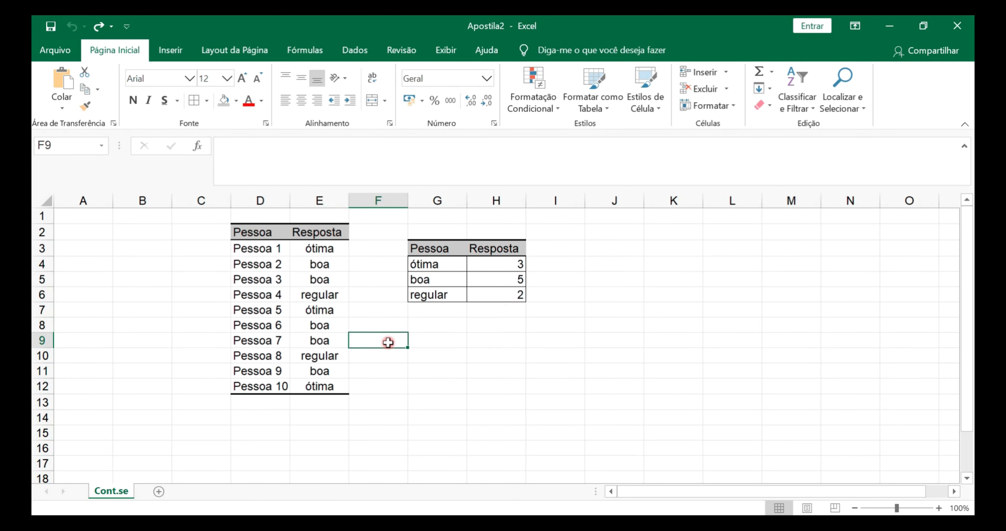
Clear the existing counting formulas from cells H4:H6 of the summary table
left_click(489, 306)
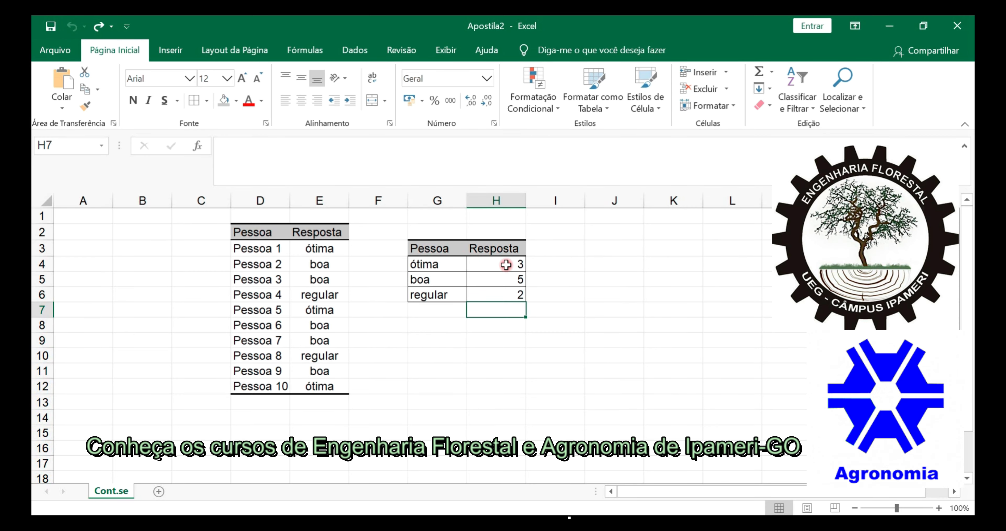
left_click_drag(506, 264, 500, 295)
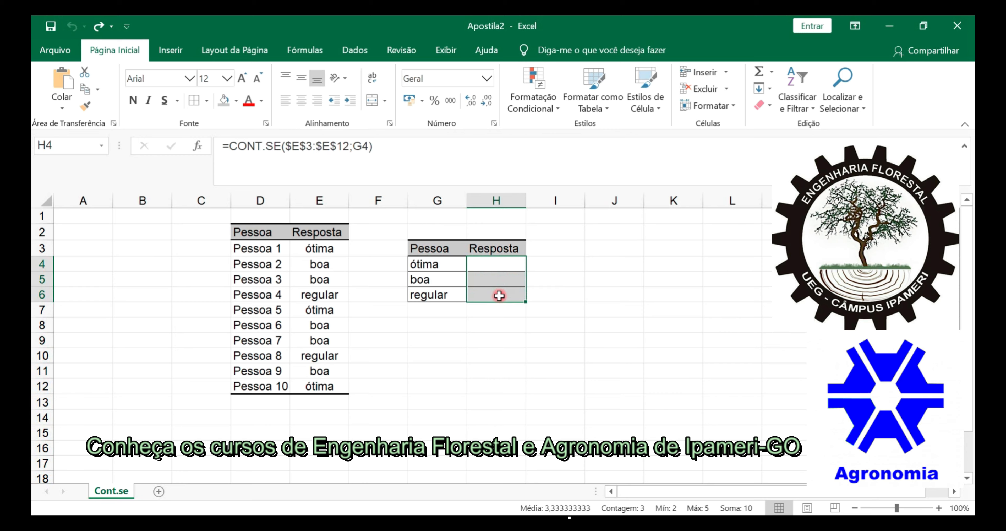
key("Delete")
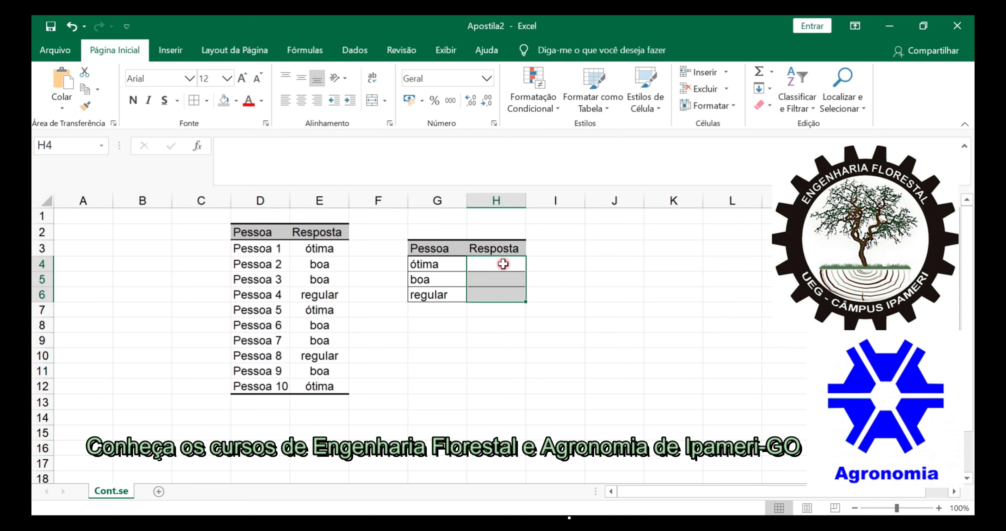
left_click(483, 353)
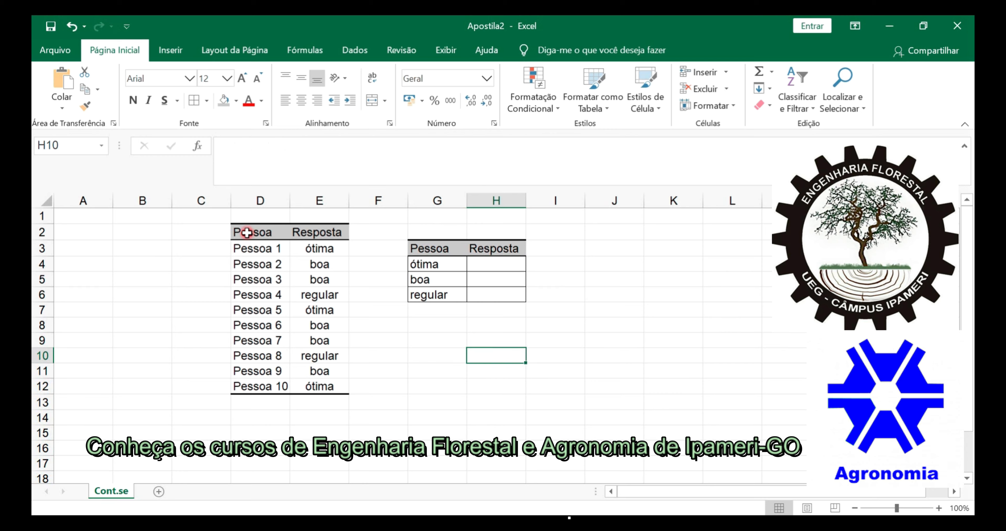
Compare the survey table's answers with the ótima, boa and regular categories listed in the summary table
left_click_drag(246, 233, 338, 384)
left_click(429, 245)
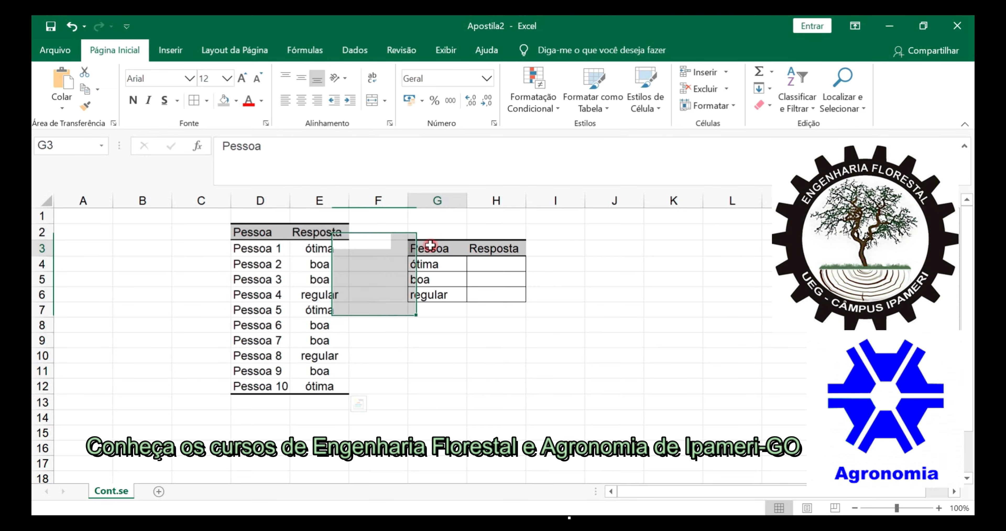
left_click_drag(429, 263, 509, 294)
left_click(500, 339)
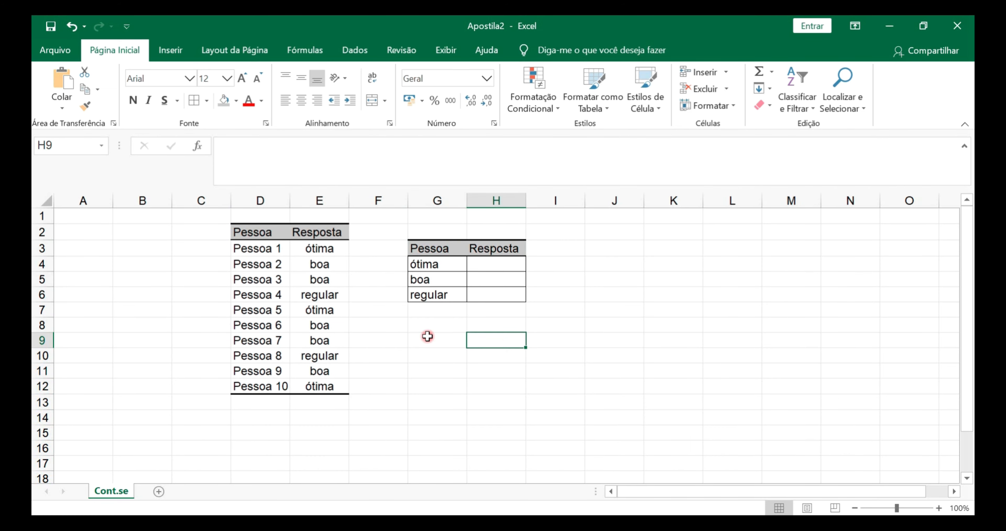
left_click(417, 264)
left_click(427, 278)
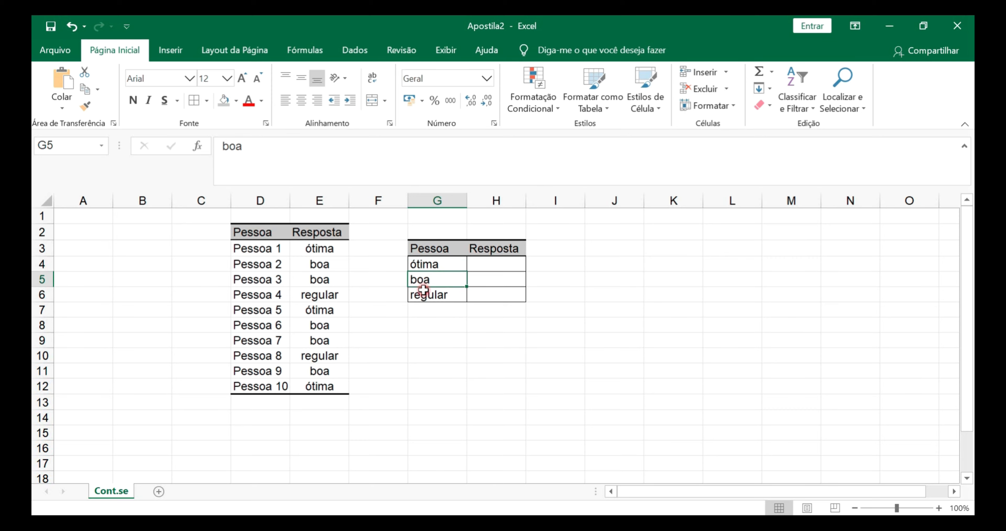
left_click(425, 292)
left_click(422, 328)
left_click(306, 243)
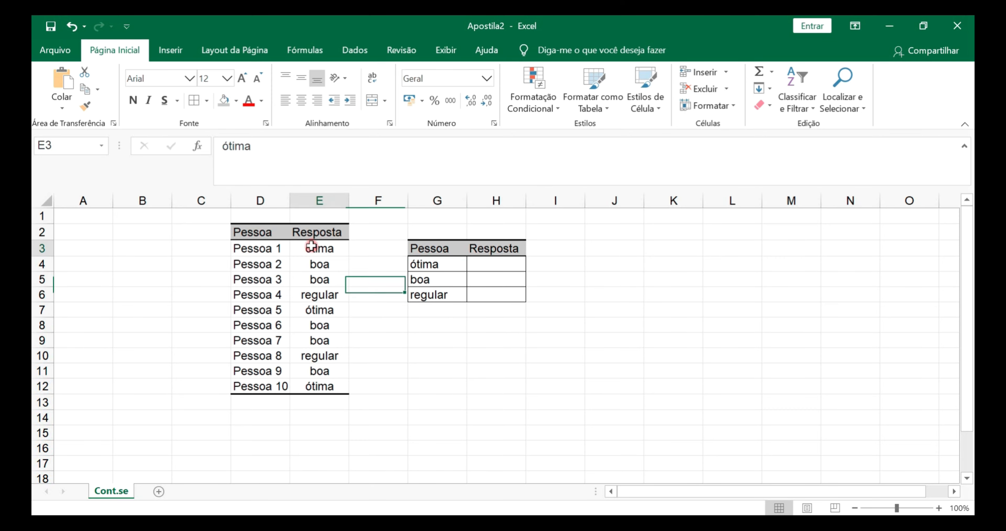
left_click(433, 264)
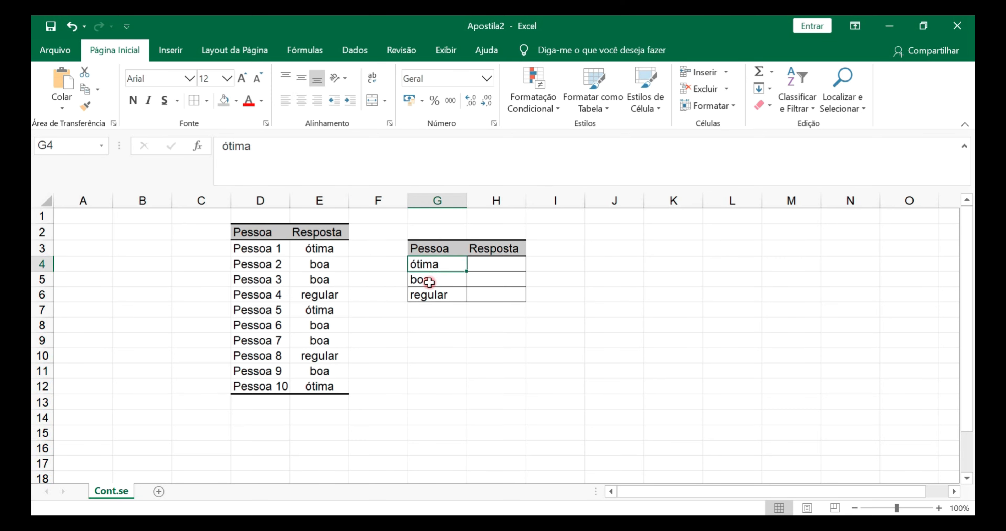
left_click(429, 279)
left_click(430, 294)
Copy the Resposta header from H3 into G3, replacing the summary table's first column header
left_click(479, 251)
key("ctrl+c")
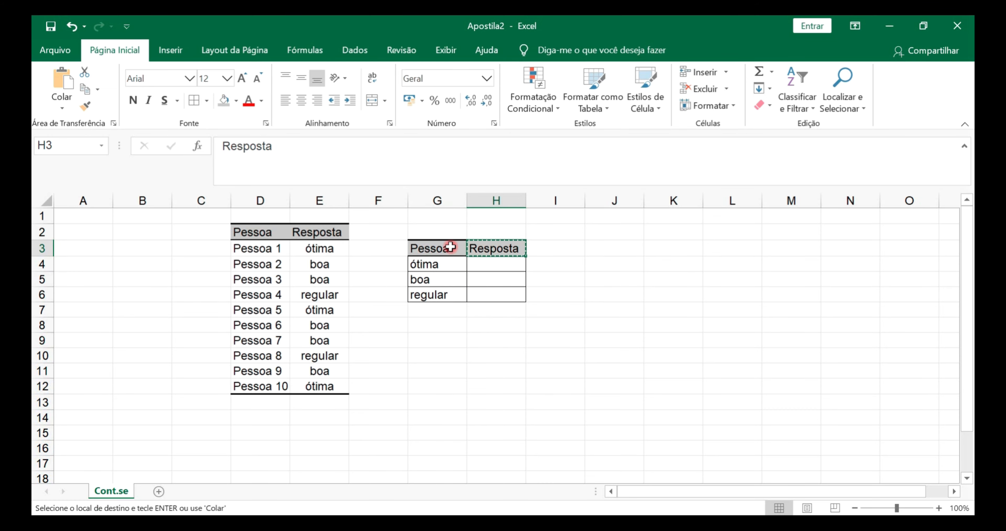
left_click(443, 249)
key("ctrl+v")
Change the header in H3 to "N° Pessoas" and autofit the width of column H
left_click(496, 248)
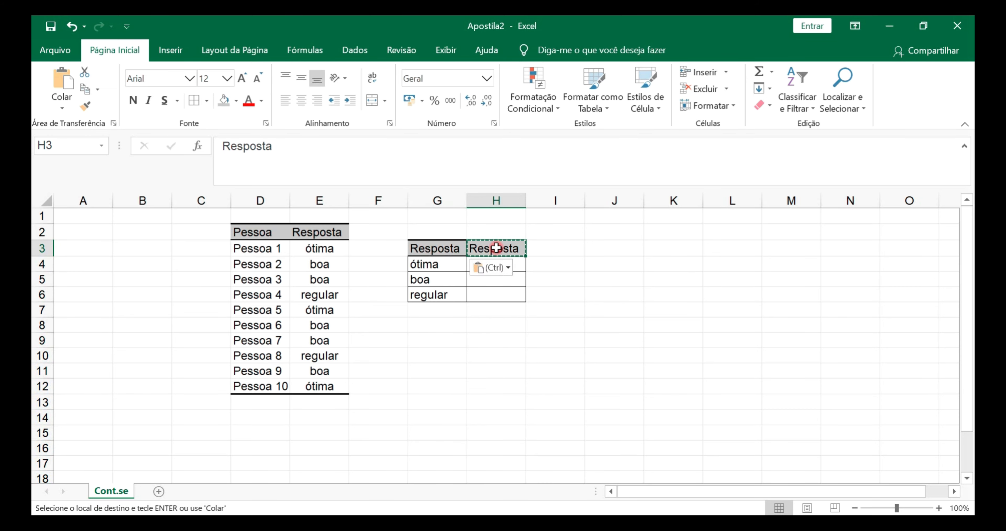
type("N° Pe")
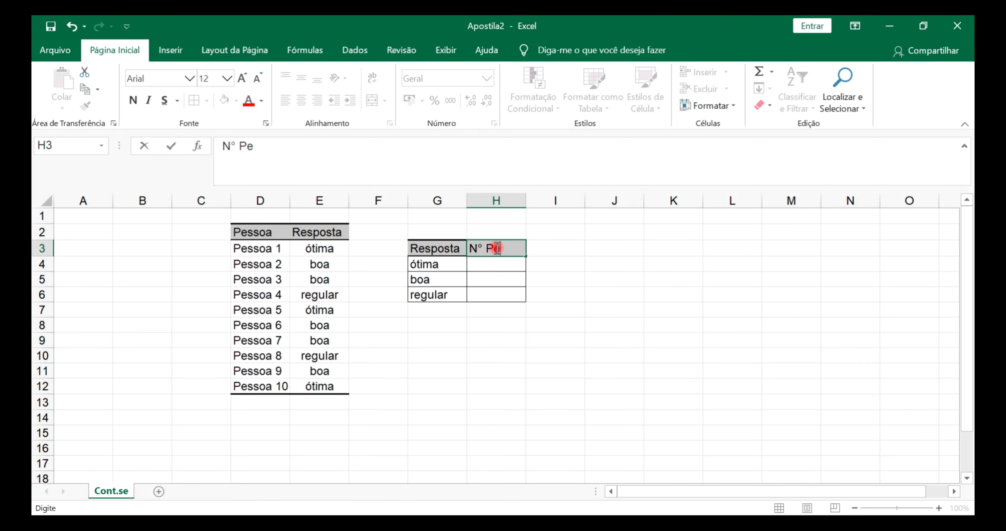
type("ssoas")
key("Return")
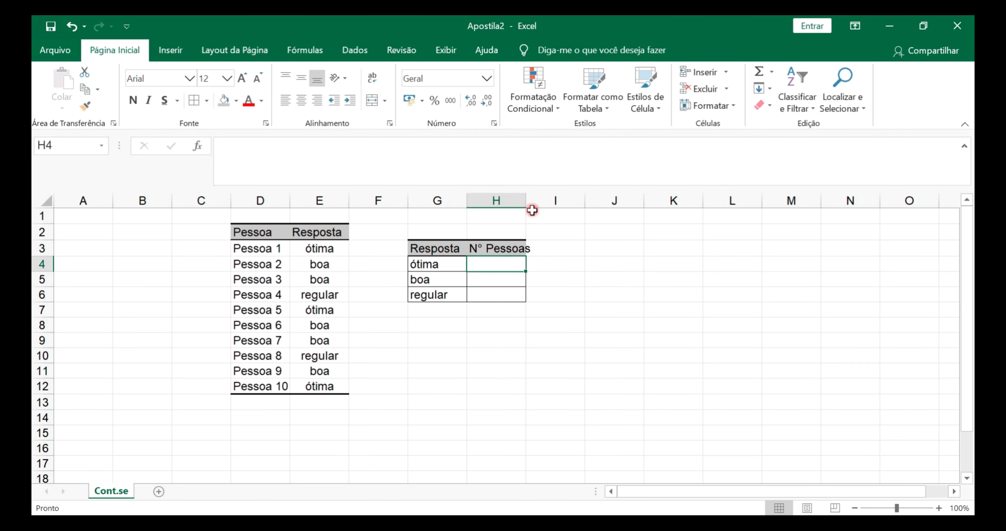
double_click(526, 200)
left_click(503, 325)
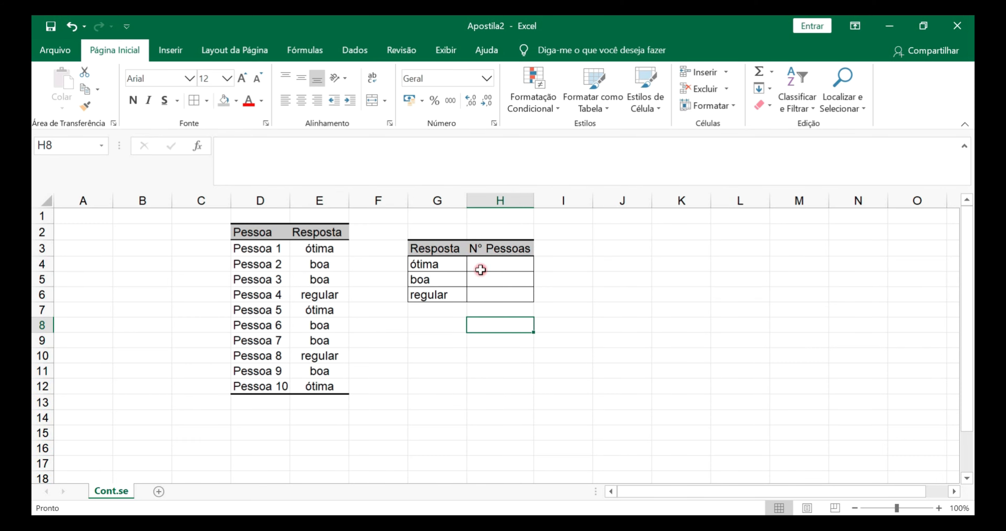
Count the ótima answers in H4 with =CONT.SE(E3:E12;G4) and fill the formula down to H6
left_click(497, 267)
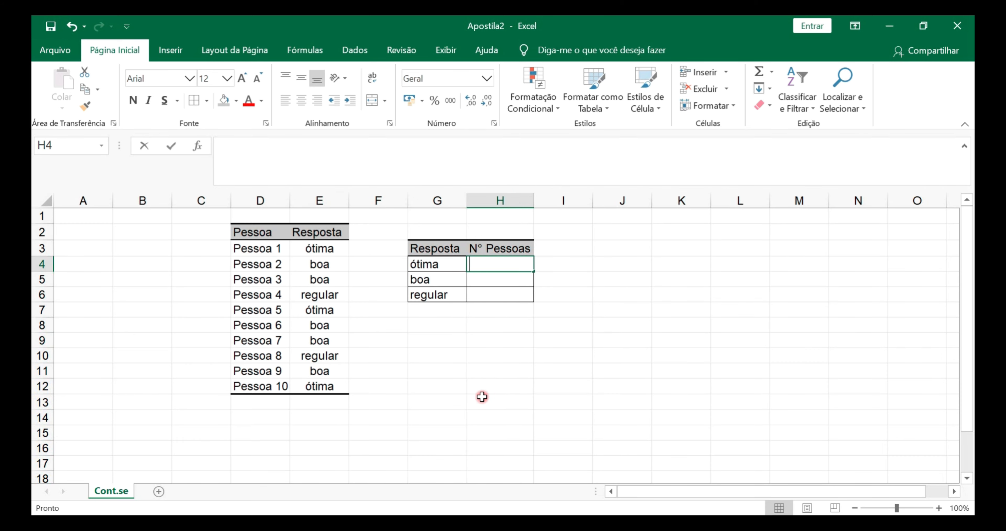
type("=con")
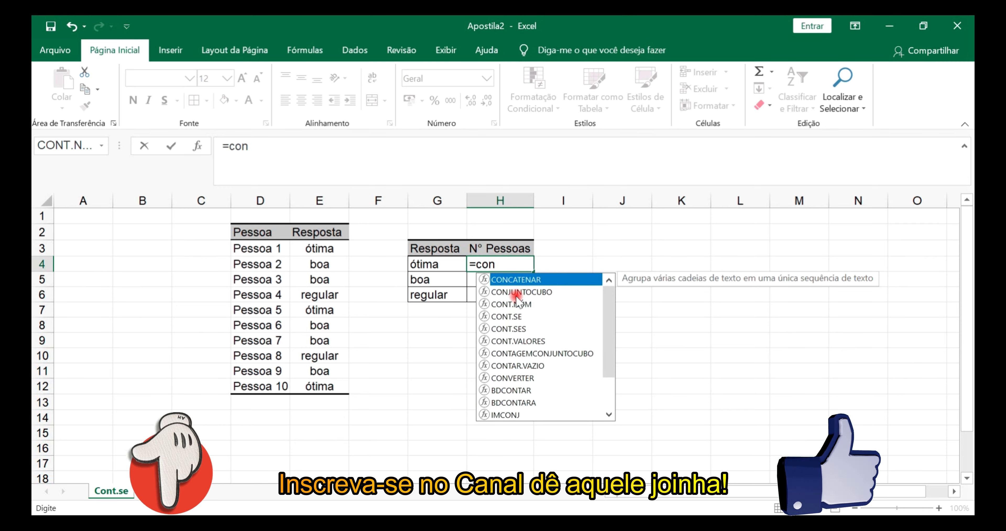
double_click(508, 317)
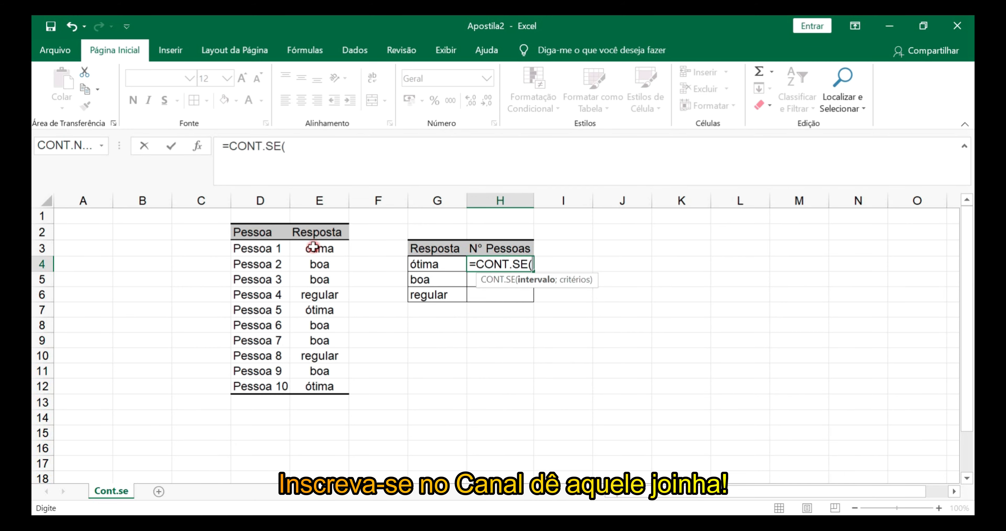
left_click_drag(313, 246, 313, 380)
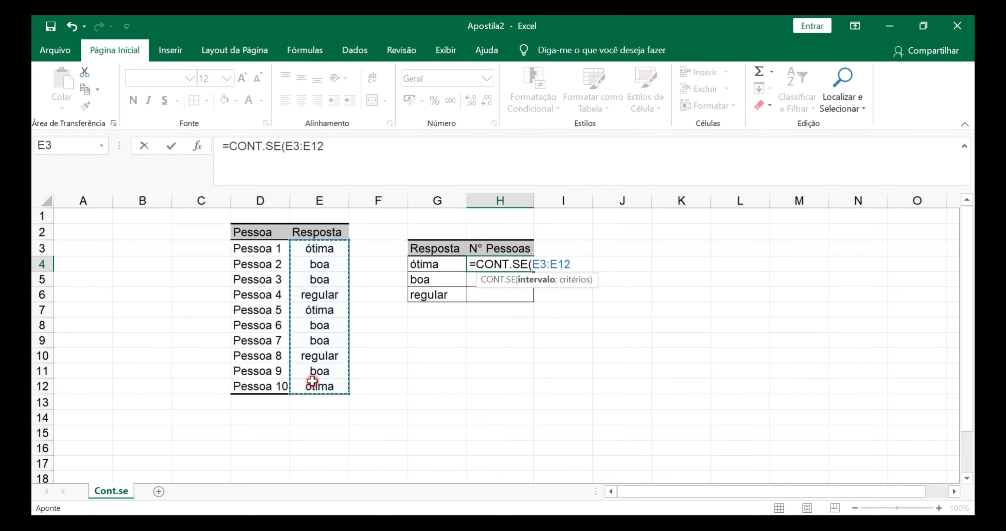
type(";")
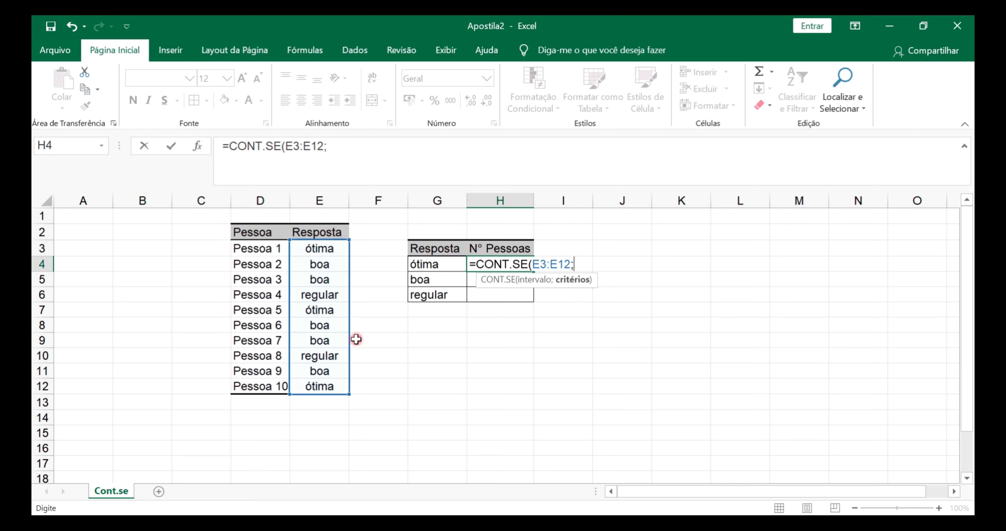
left_click(423, 264)
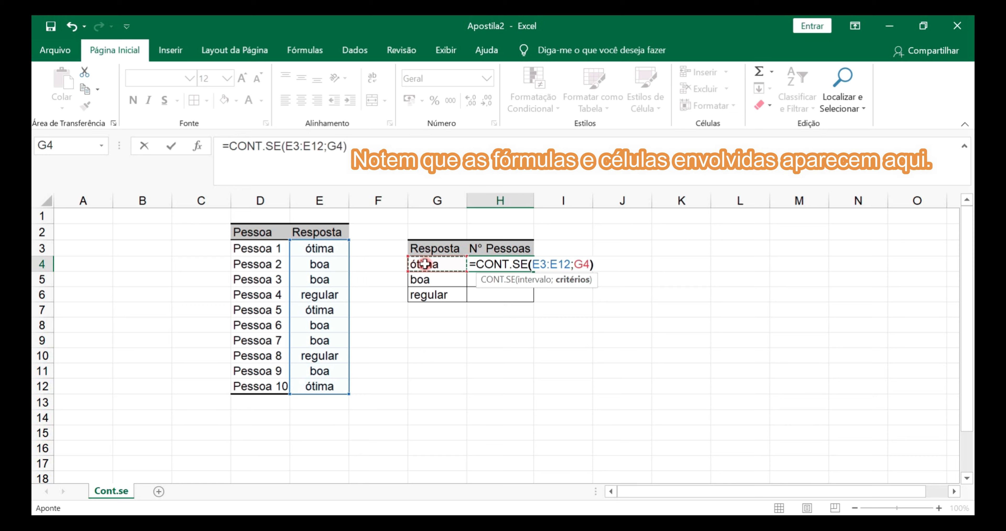
type(")")
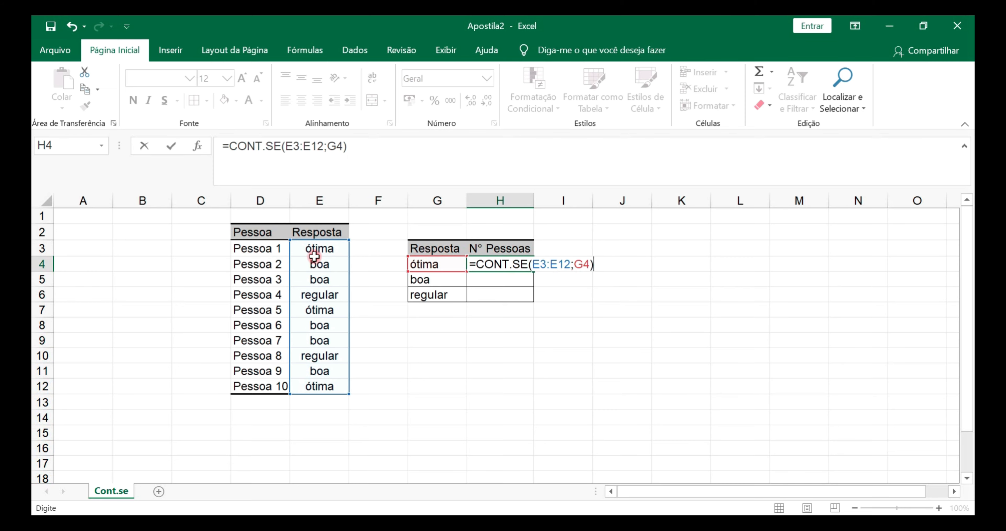
key("ctrl+Return")
left_click(525, 266)
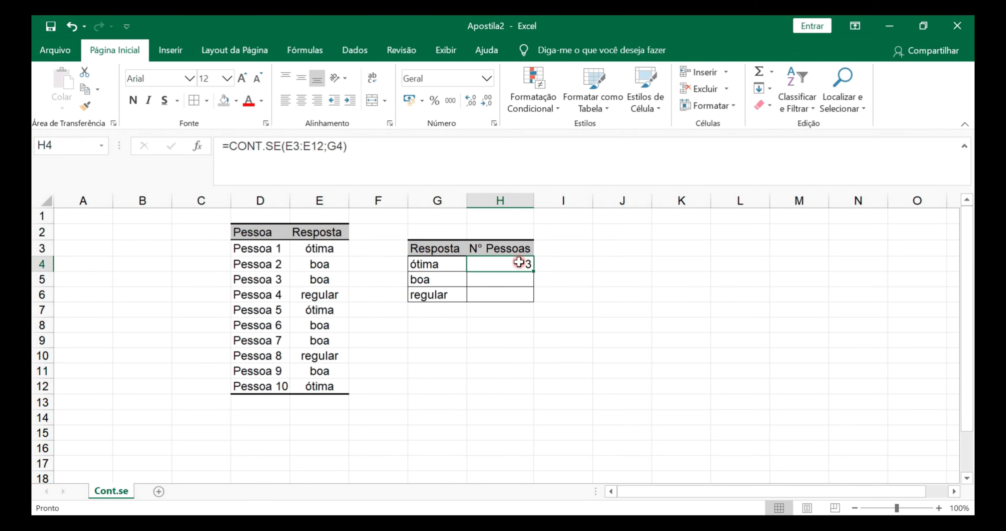
left_click_drag(533, 270, 532, 298)
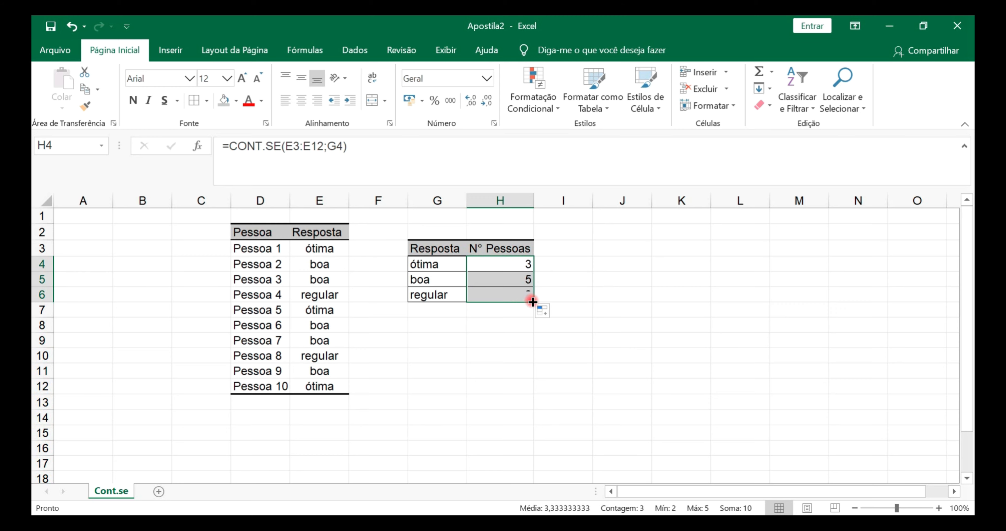
Compare the answer ranges referenced by the formulas in H4 and H5 with the Resposta column
left_click(518, 263)
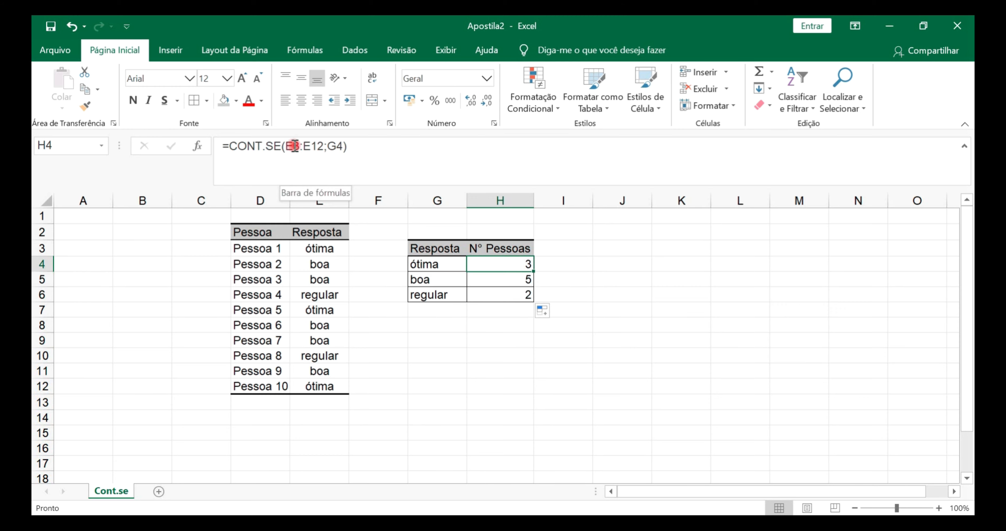
left_click(306, 246)
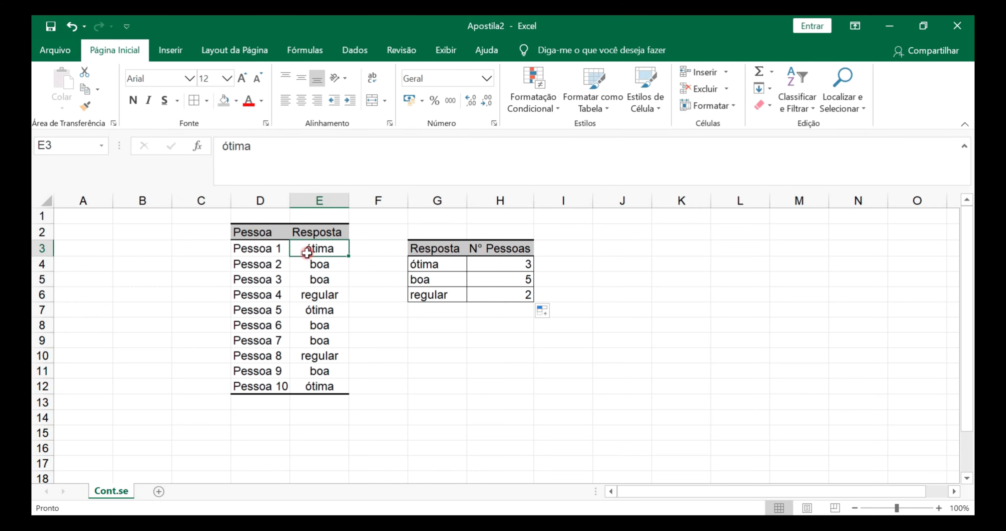
left_click_drag(306, 252, 309, 386)
left_click(499, 278)
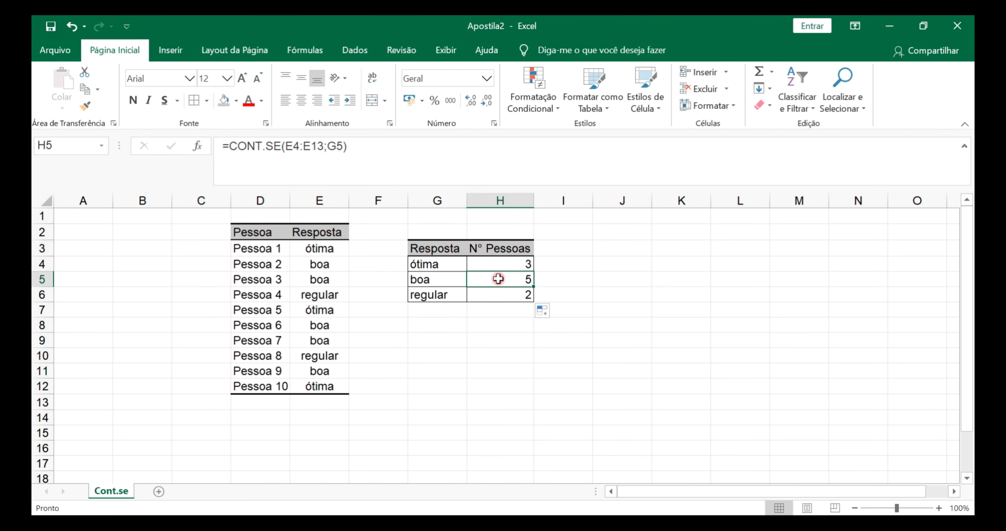
left_click(315, 263)
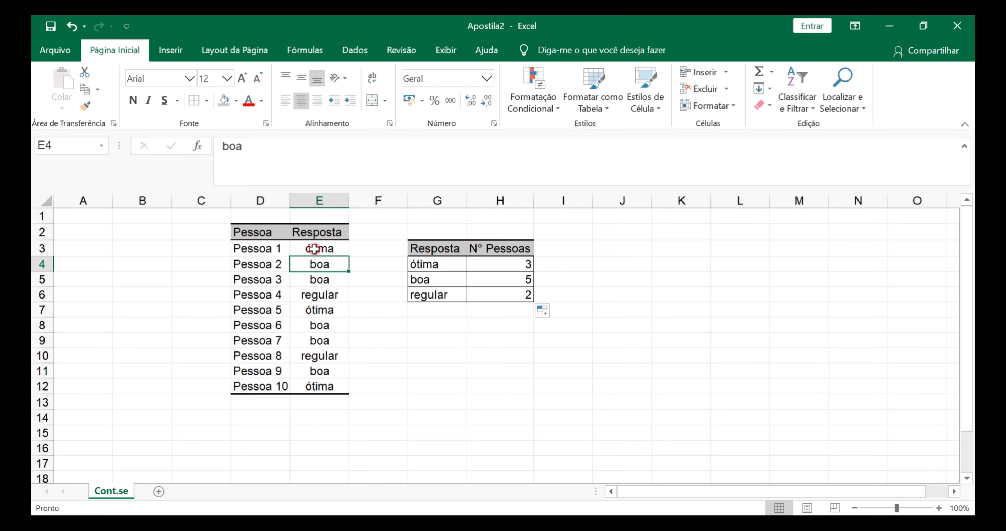
left_click_drag(322, 270, 312, 406)
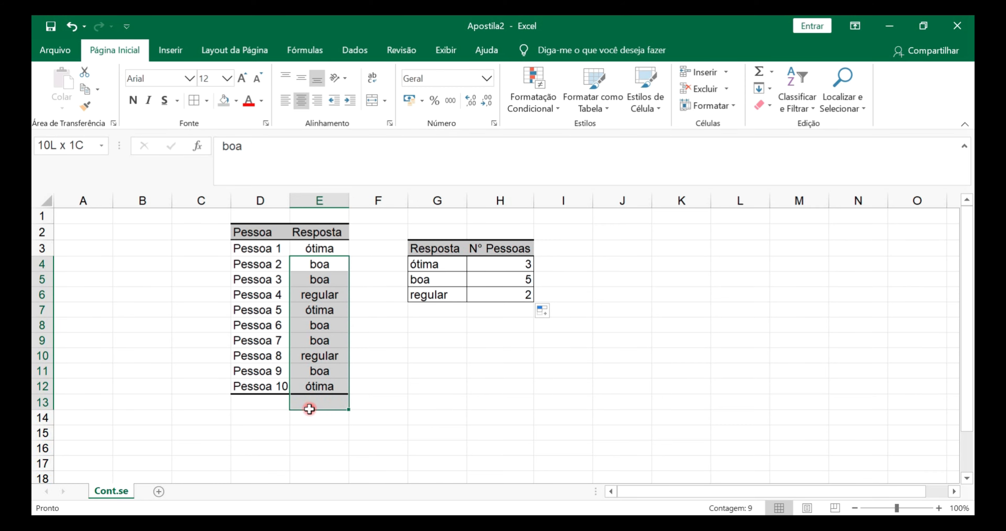
left_click(497, 281)
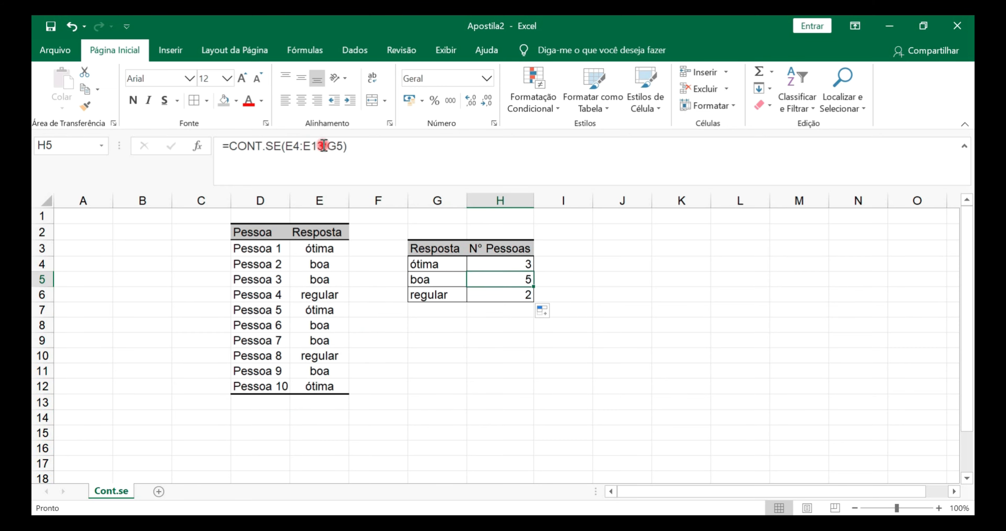
Make the answer range in H4's formula absolute, giving =CONT.SE($E$3:$E$12;G4)
left_click(501, 262)
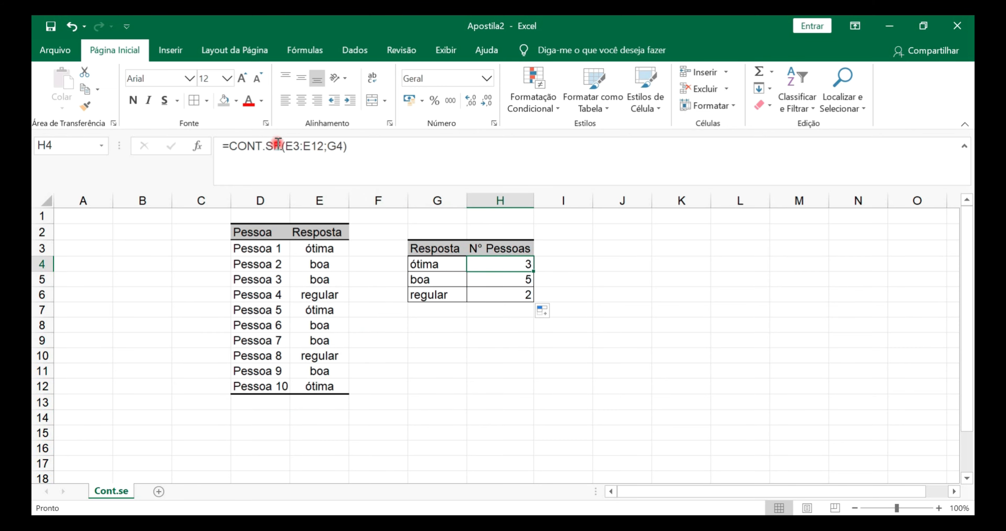
left_click(286, 146)
key("F4")
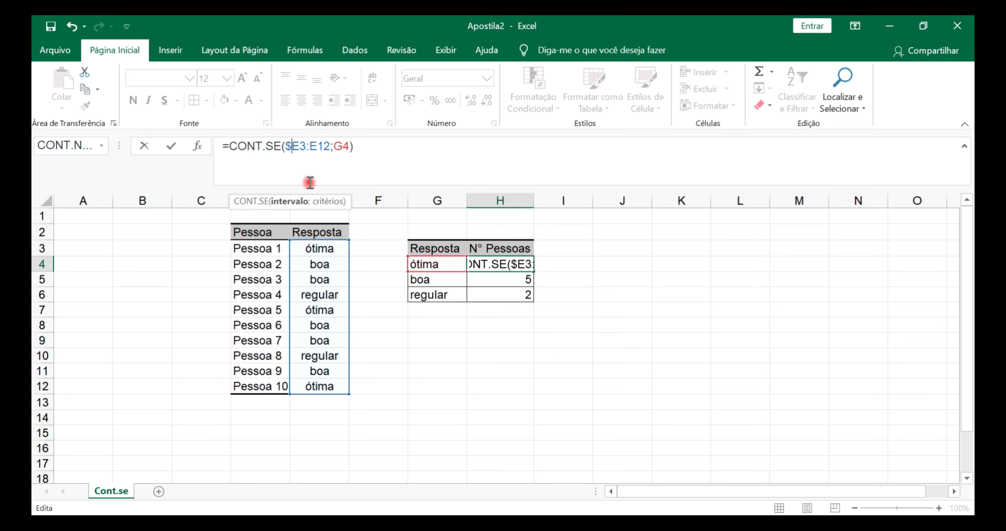
left_click(306, 147)
left_click(317, 147)
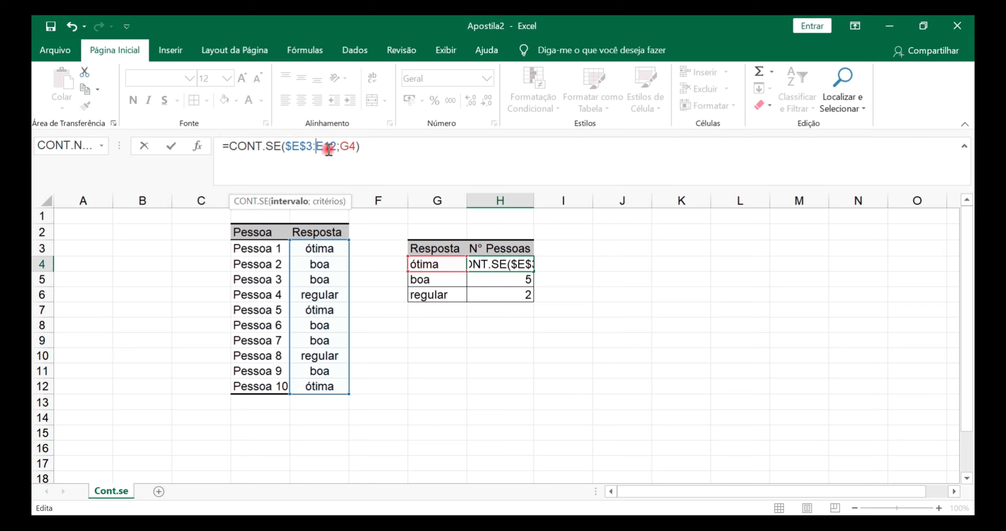
type("$")
left_click(331, 147)
type("$E$")
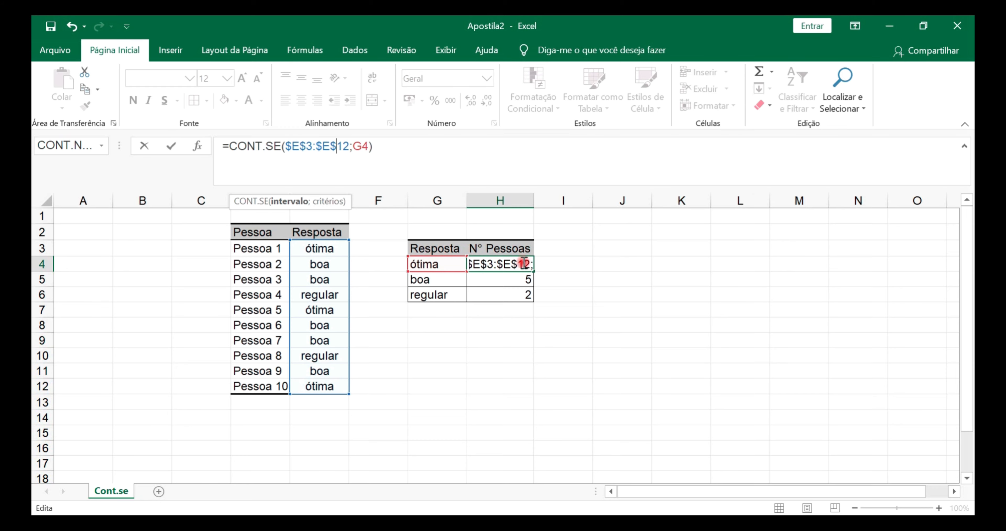
left_click(479, 281)
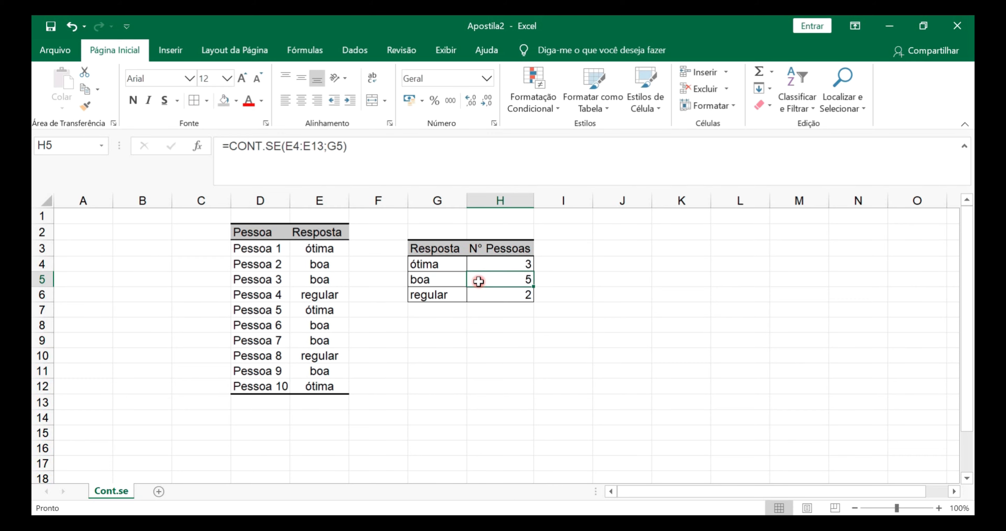
Fill the absolute-range CONT.SE formula from H4 down to H6 and check the copied formulas
left_click(516, 262)
left_click_drag(534, 270, 533, 300)
left_click(512, 331)
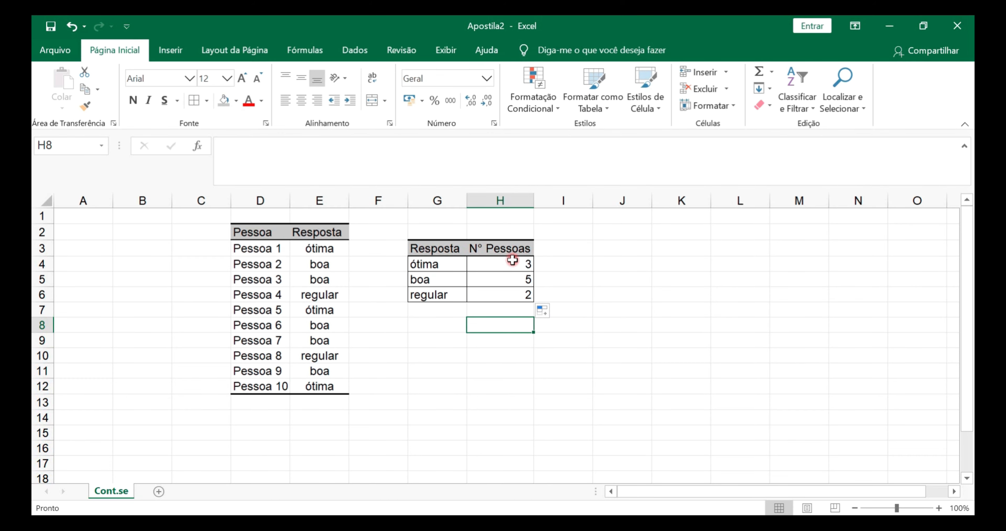
left_click(515, 272)
left_click(515, 279)
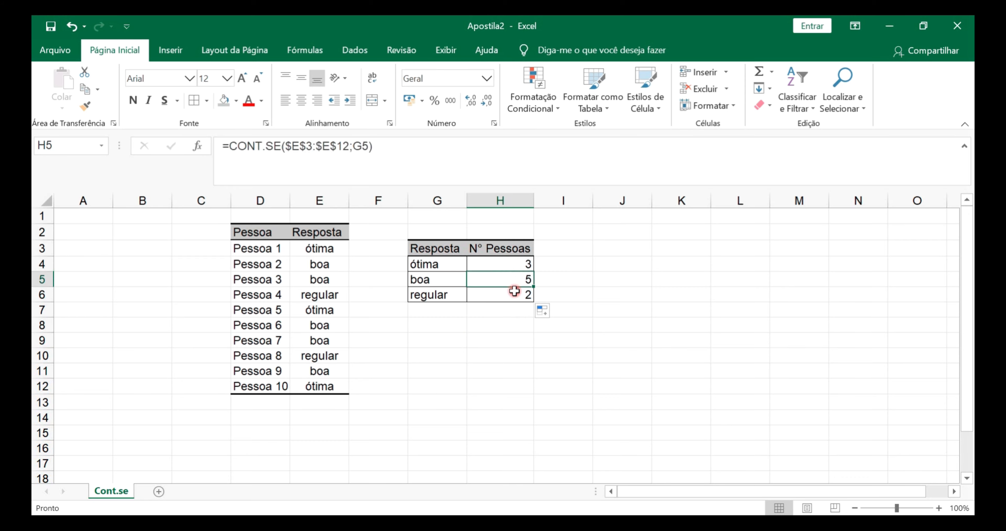
left_click(511, 294)
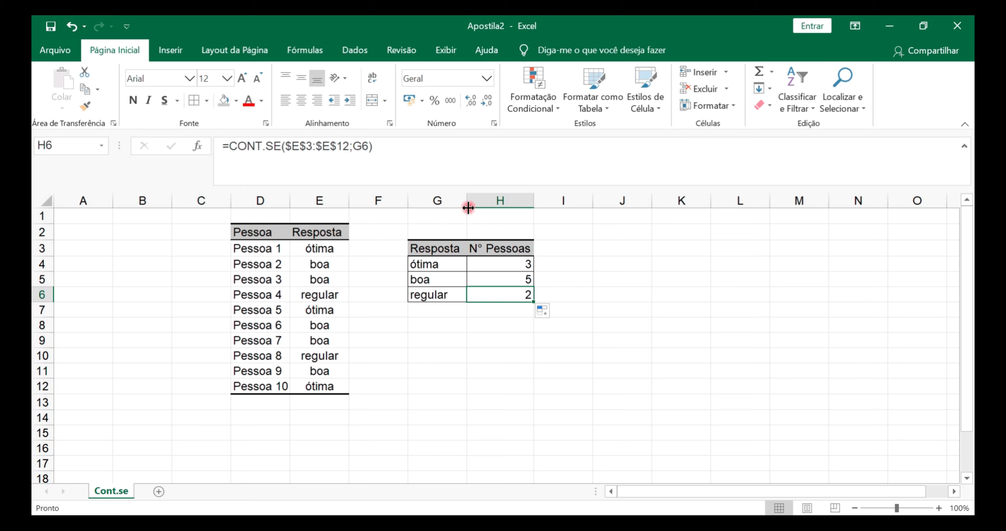
left_click(508, 260)
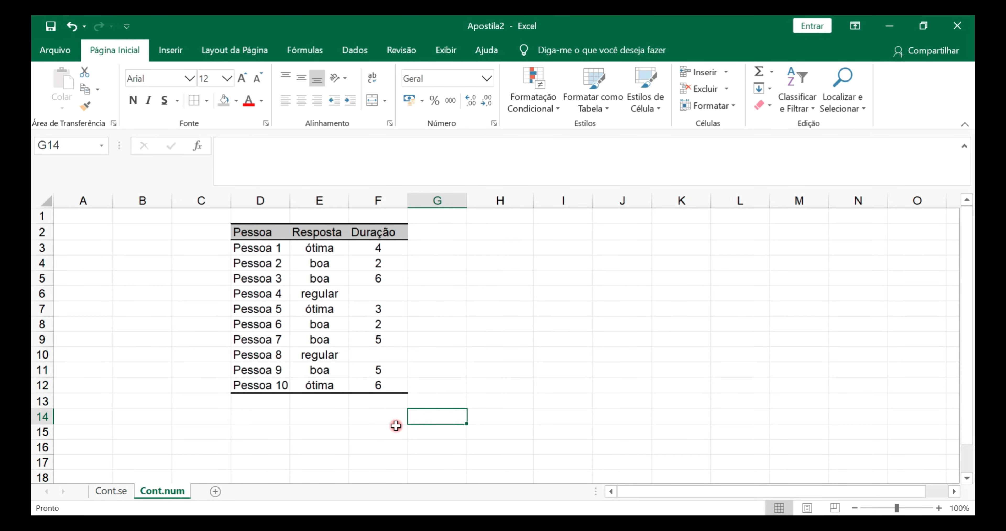
Review the Pessoa, Resposta and Duração columns of the survey table on the Cont.num sheet
left_click(373, 415)
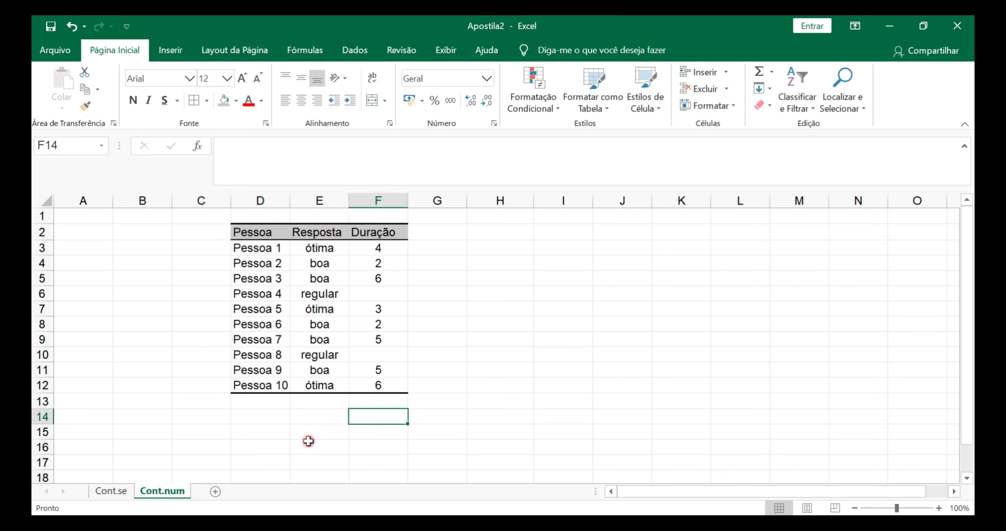
left_click(440, 335)
left_click_drag(285, 232, 281, 327)
left_click_drag(330, 226, 334, 386)
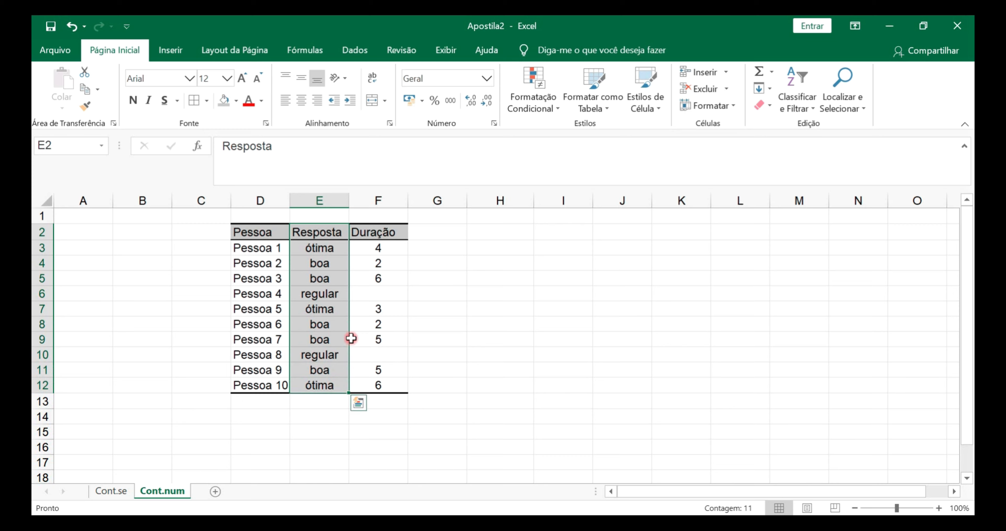
left_click_drag(385, 229, 377, 389)
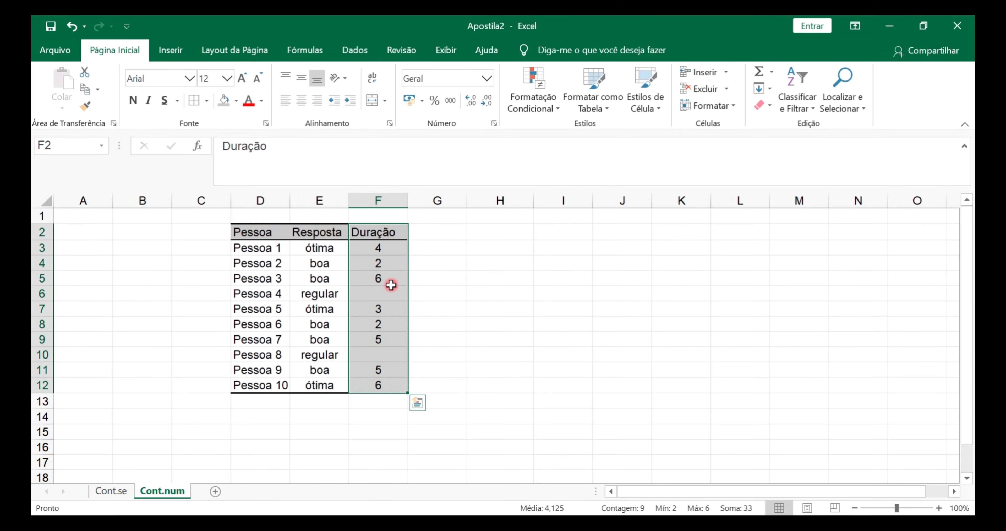
Examine which Duração cells in F3:F12 contain numbers and which are blank
left_click(385, 247)
left_click(383, 263)
left_click(378, 280)
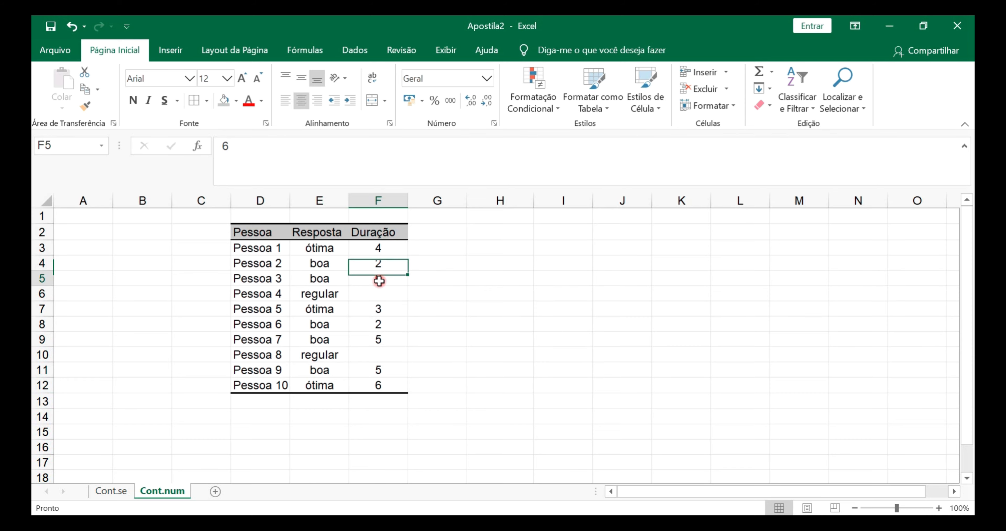
left_click(375, 430)
left_click(377, 356)
left_click(374, 298)
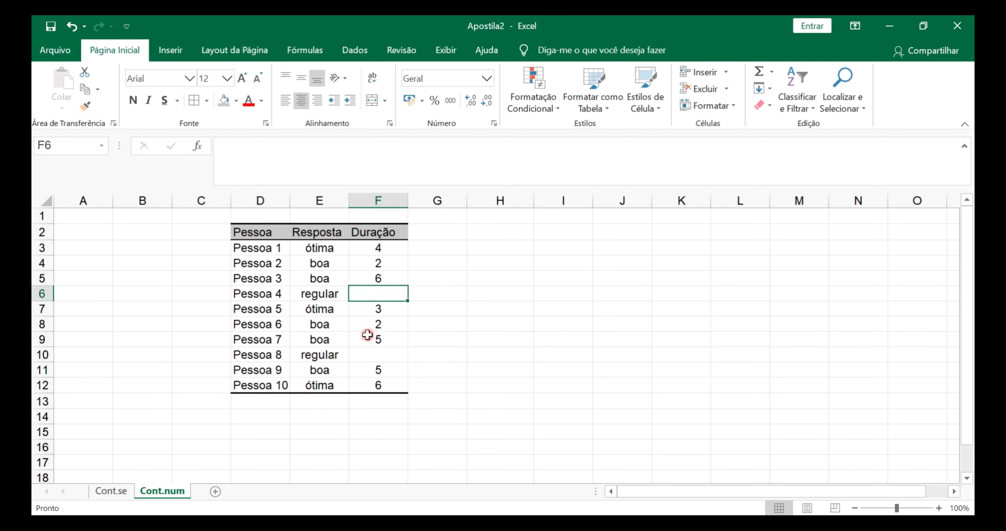
left_click(369, 338)
left_click(371, 295)
left_click(368, 357)
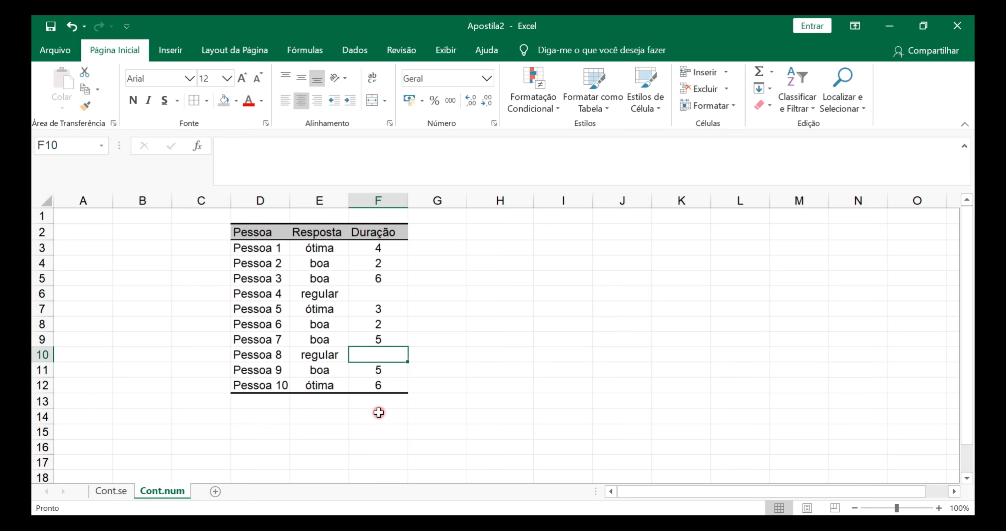
left_click_drag(383, 380, 384, 250)
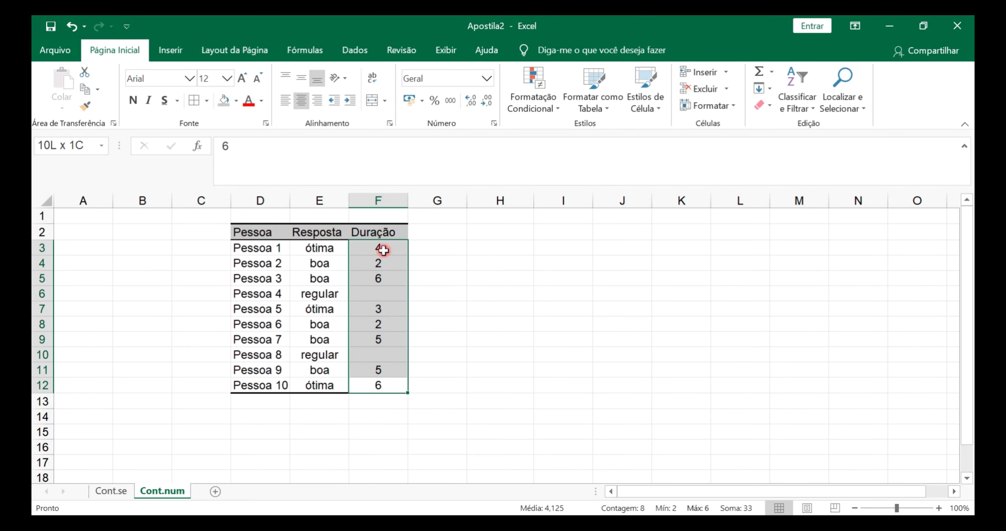
left_click(378, 429)
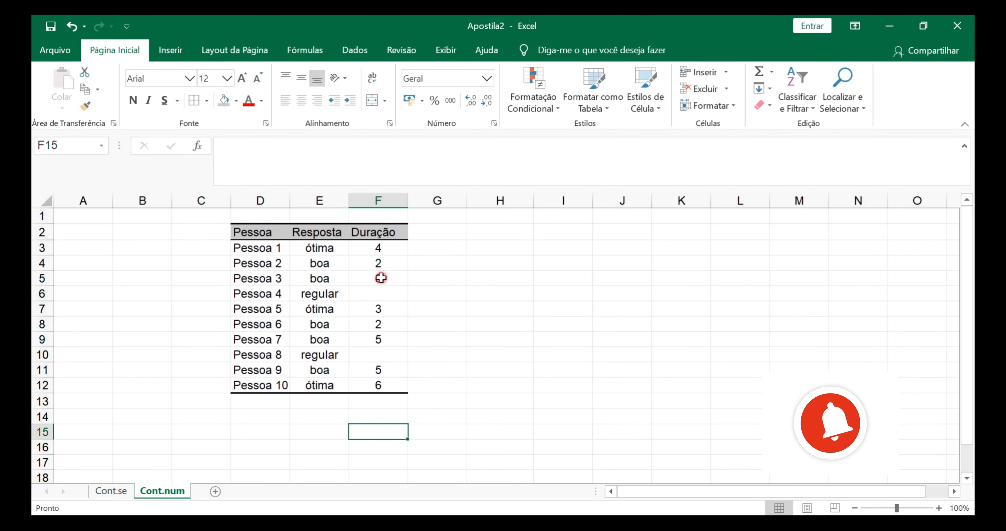
left_click_drag(378, 243, 378, 384)
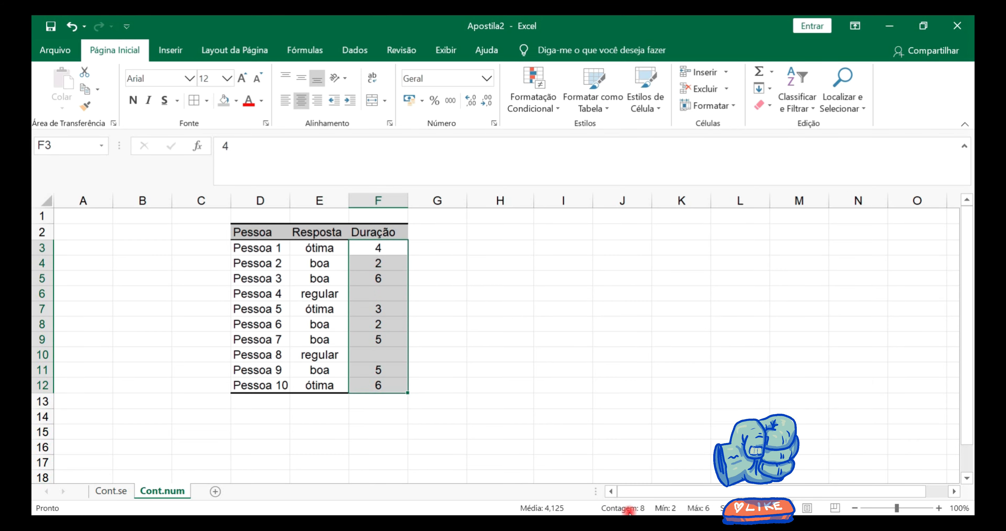
Enter =CONT.NÚM(F3:F12) in F14 to count the numeric Duração entries
left_click(374, 417)
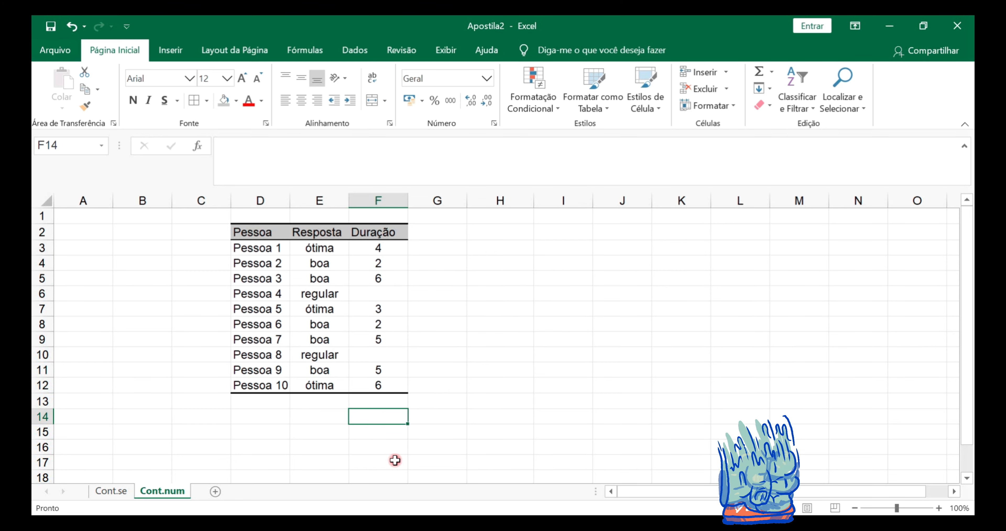
type("=")
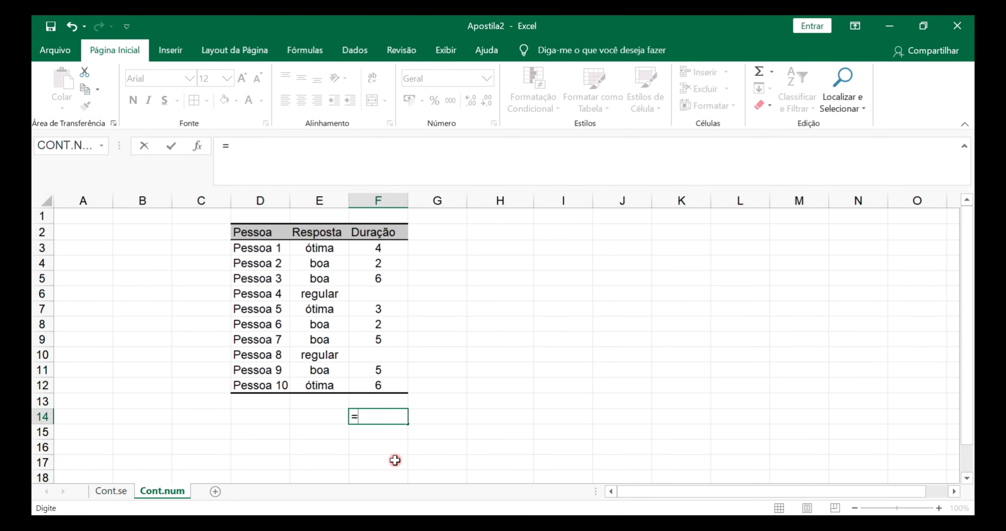
type("cont")
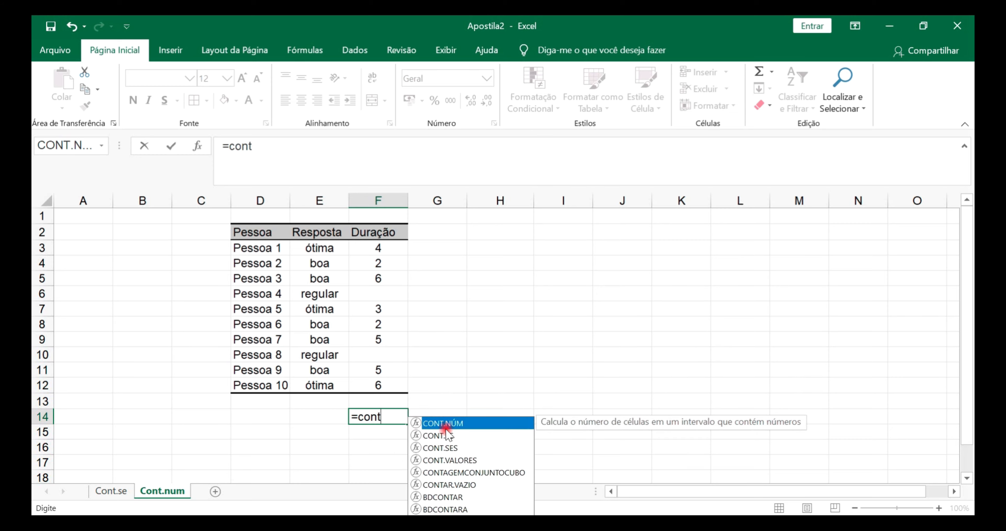
double_click(441, 423)
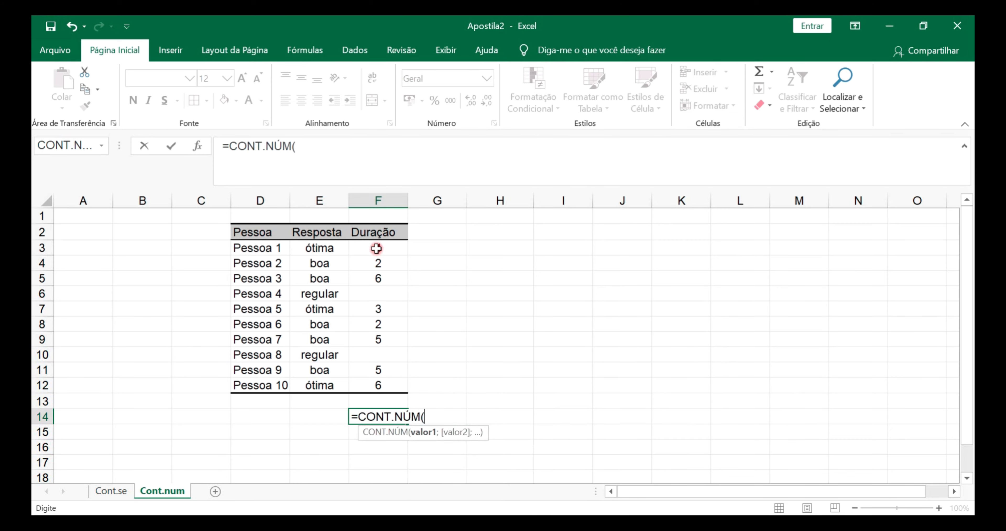
left_click_drag(377, 250, 379, 382)
key("Return")
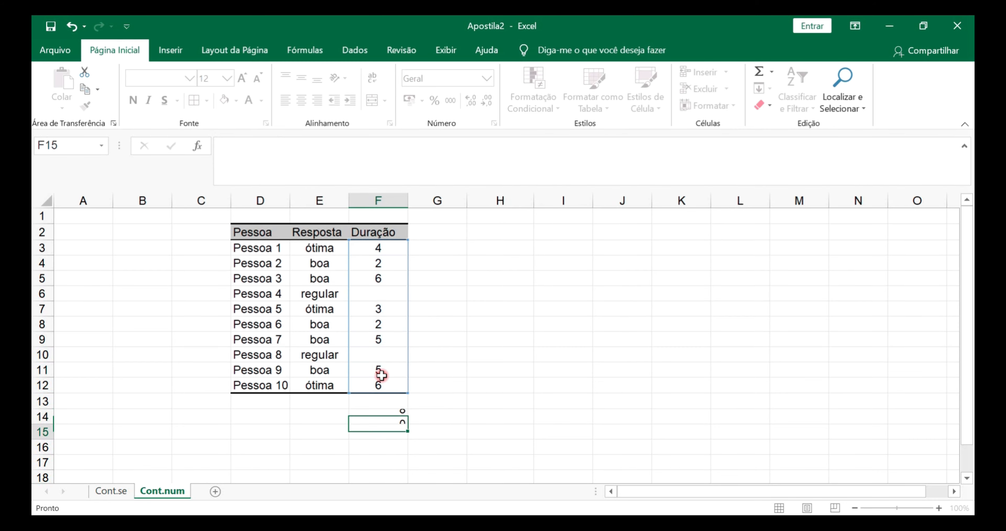
Center the count in F14 horizontally and check it against the Duração cells F3:F12
left_click(381, 420)
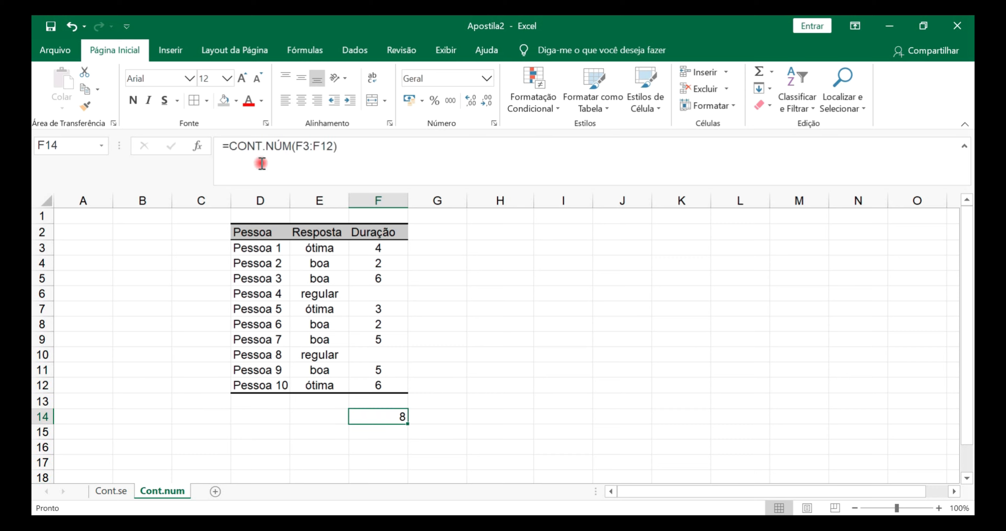
left_click(301, 100)
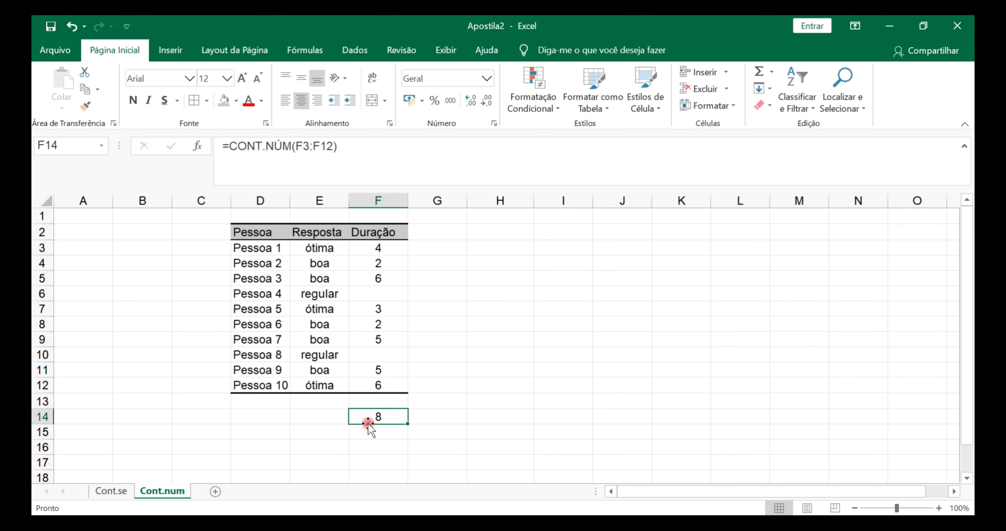
left_click_drag(378, 246, 378, 387)
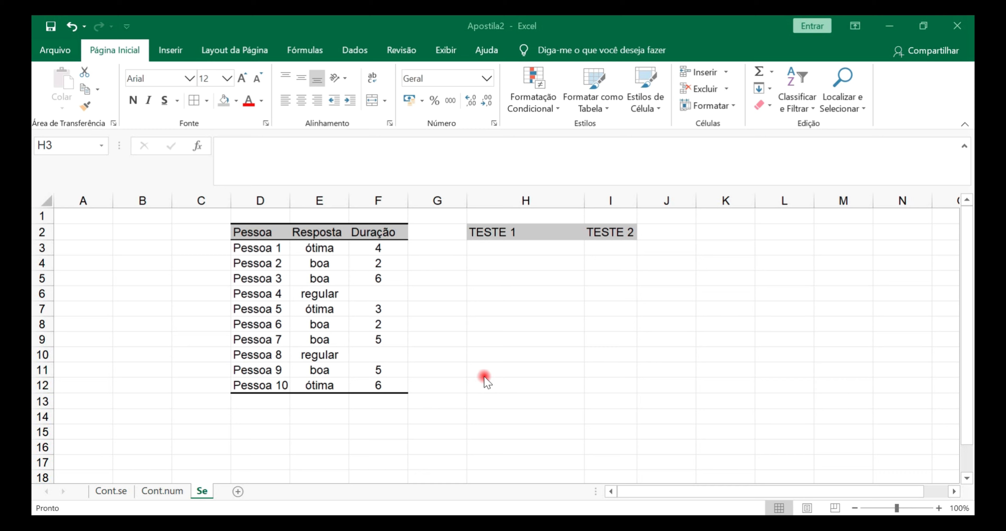
On the Se sheet, autofit column H and start an SE formula in H3 with the logical test E3="ótima"
left_click(493, 394)
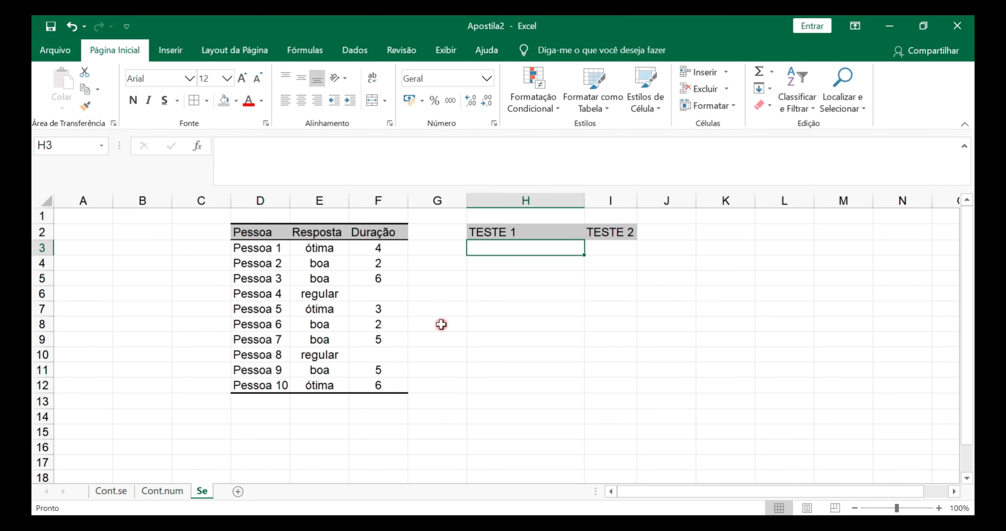
double_click(584, 200)
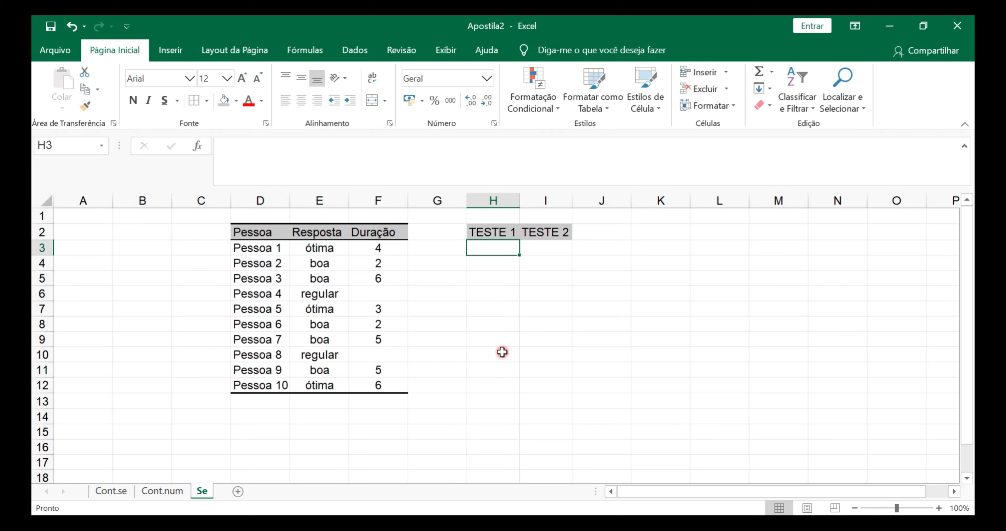
type("=se")
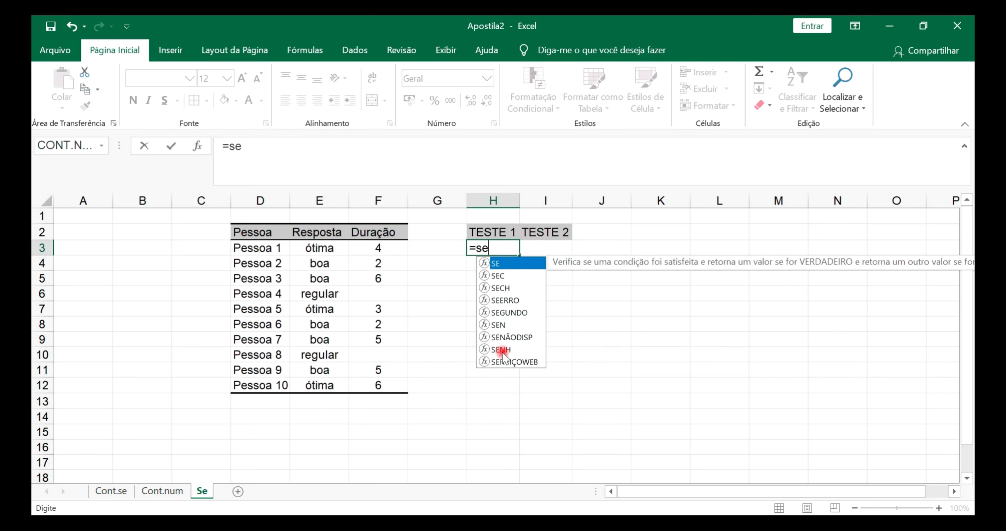
double_click(498, 263)
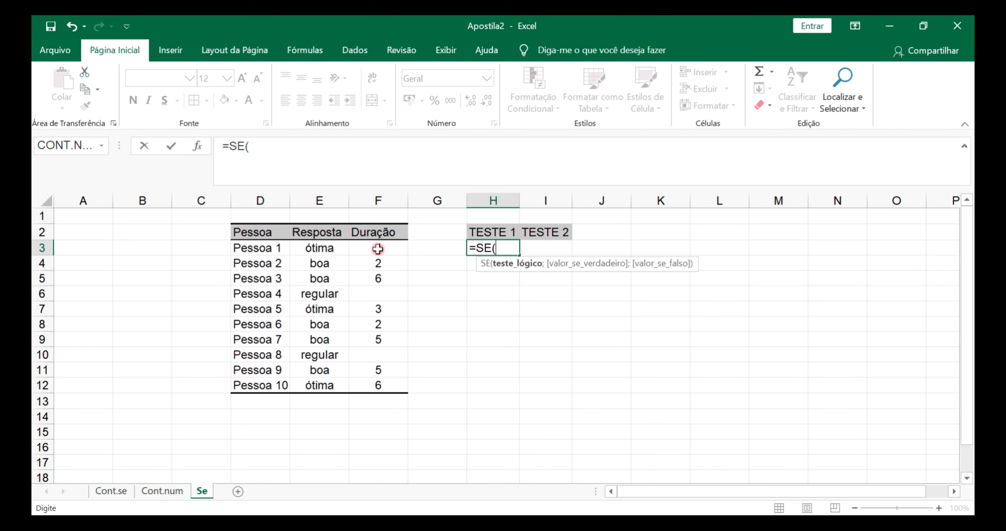
left_click(320, 248)
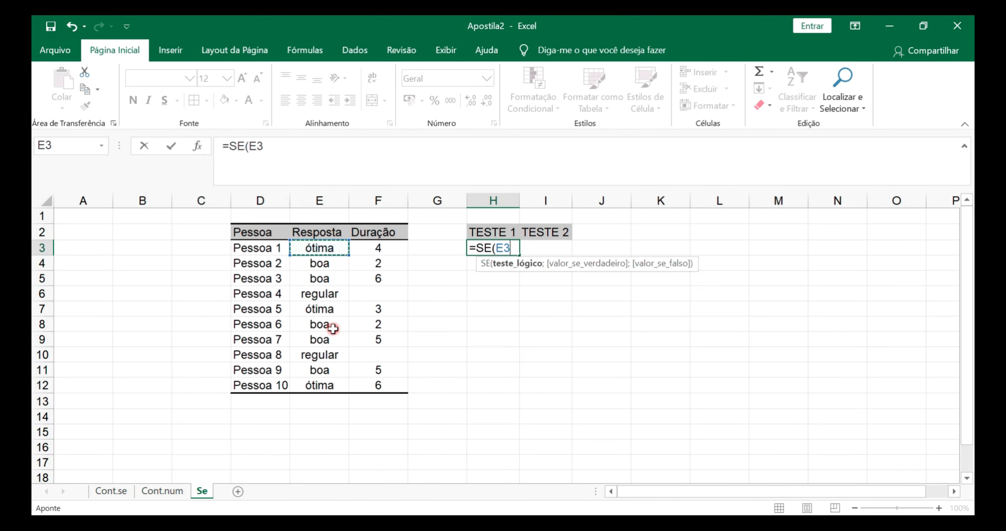
type("=")
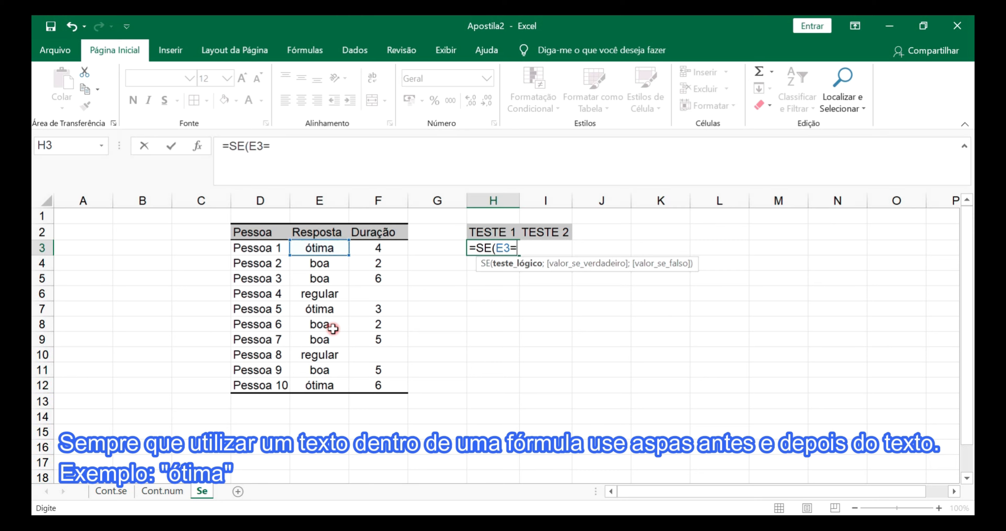
type("ótinam")
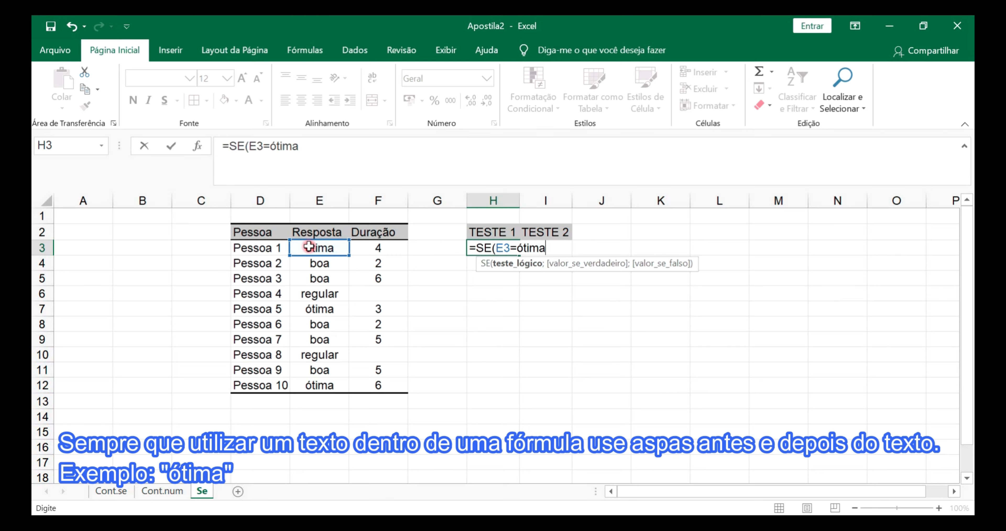
left_click(518, 248)
type("\"")
left_click(553, 248)
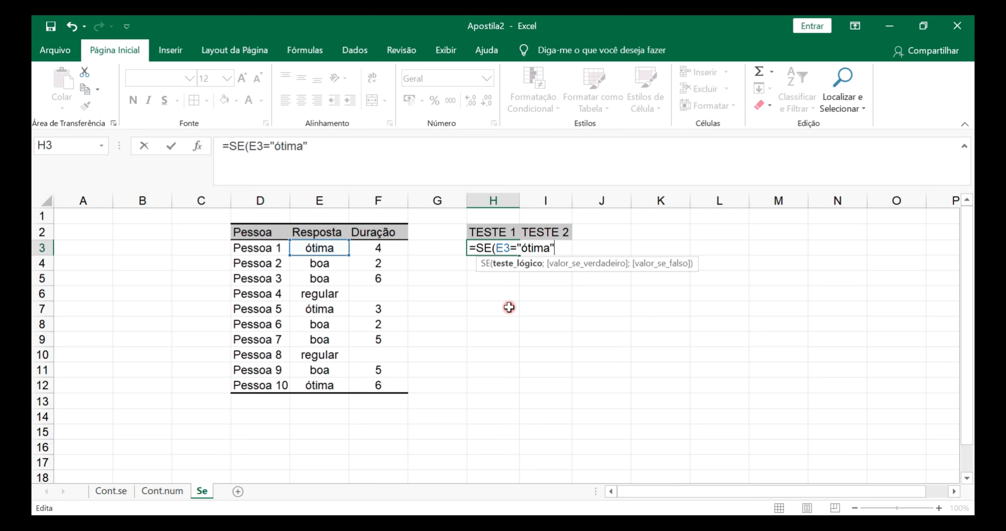
Add the quoted text "TOP" as the value-if-true argument of H3's SE formula
type(";")
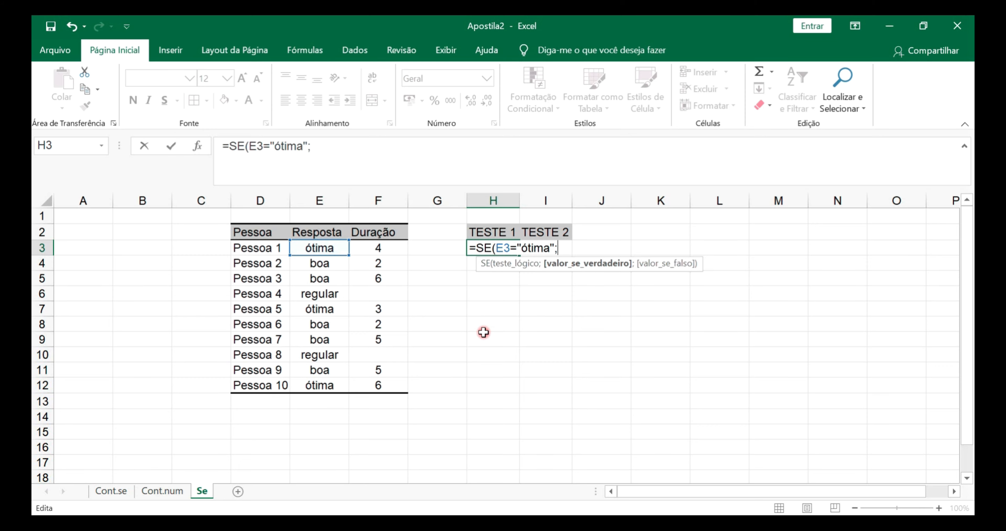
type("T")
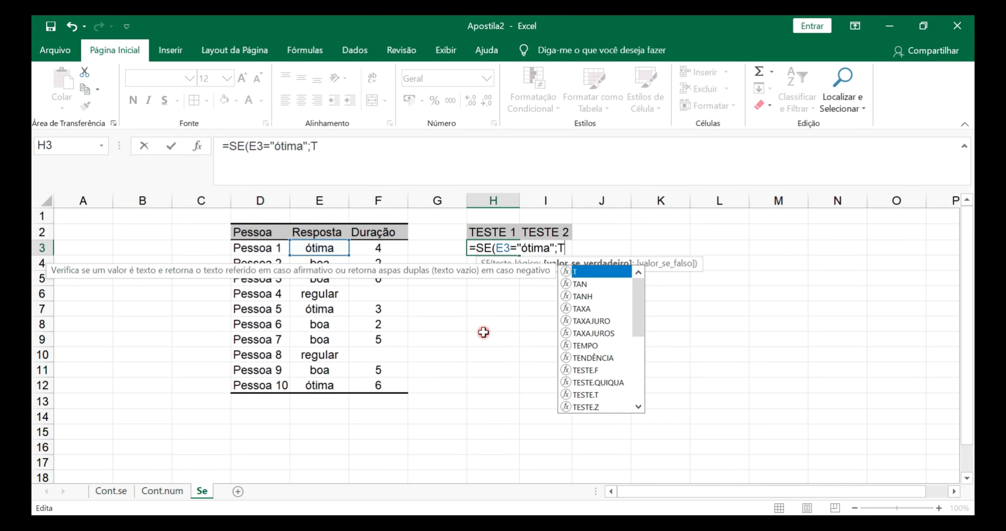
type("OP")
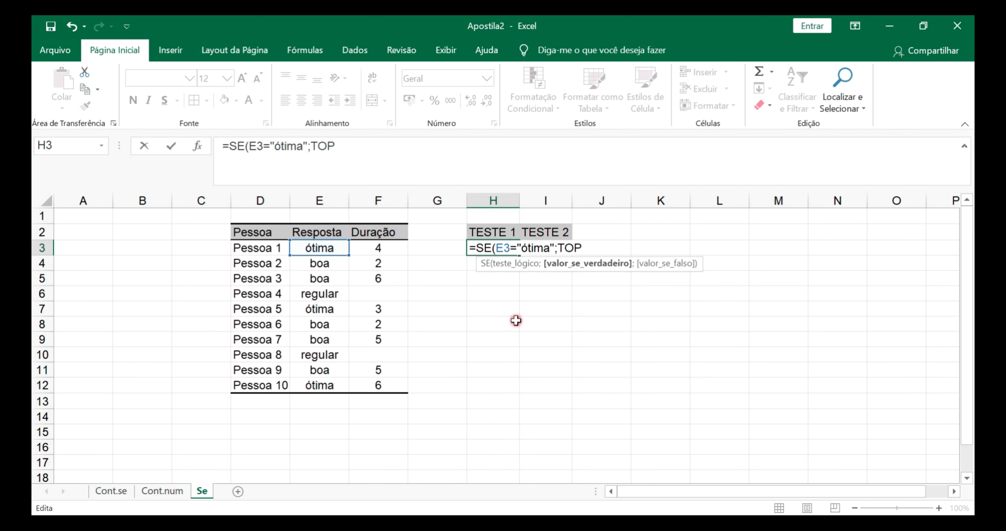
type("\"")
left_click(559, 246)
type("\"")
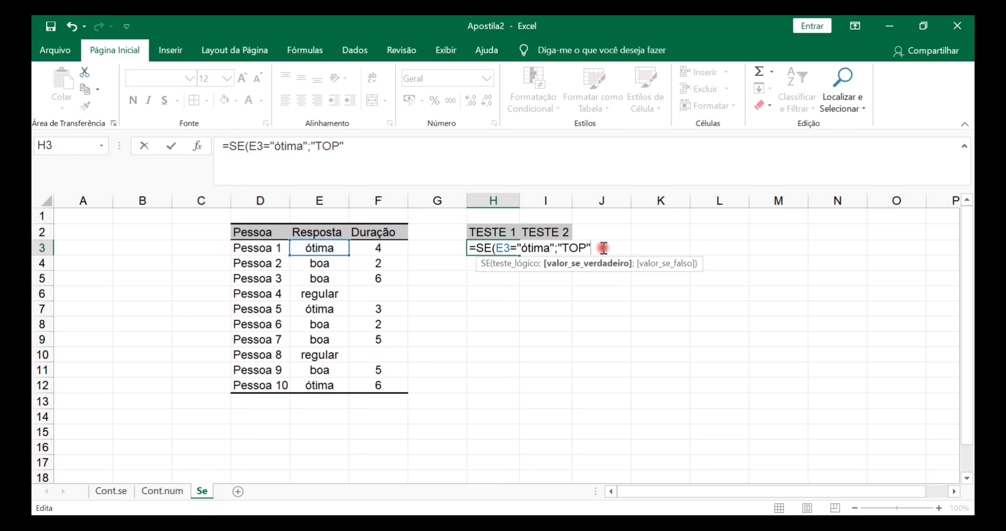
Add "Melhorar" as the value-if-false argument and complete H3's formula as =SE(E3="ótima";"TOP";"Melhorar")
type(";")
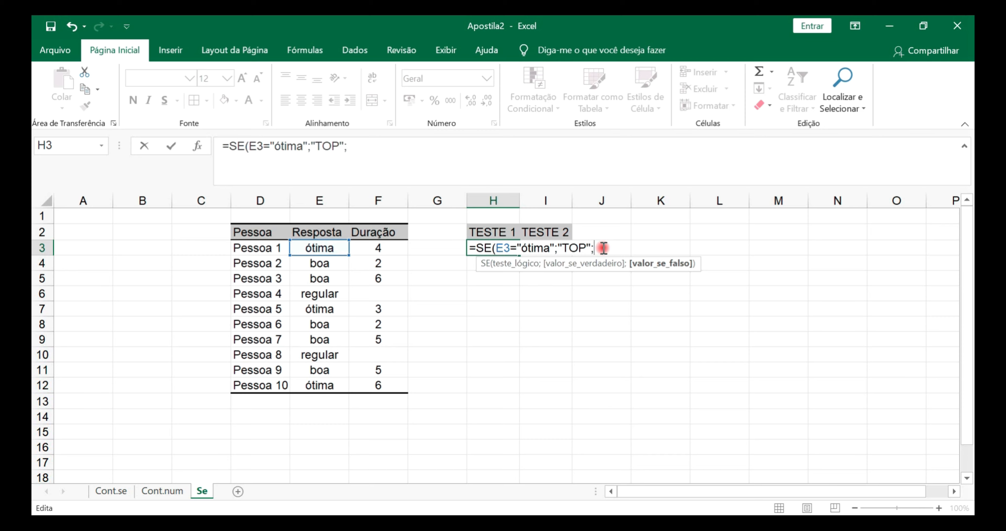
type("Melhorar")
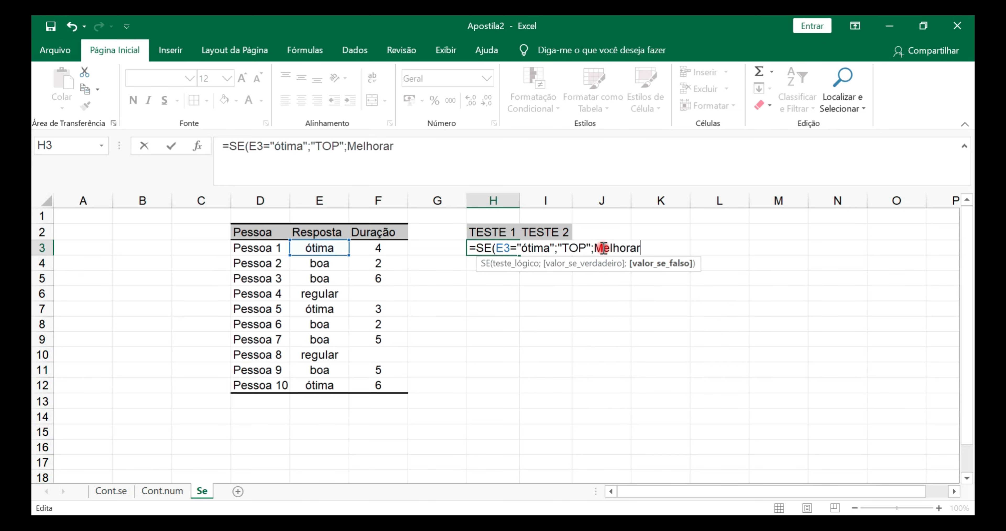
type("\"")
left_click(595, 247)
type("\"")
left_click(659, 247)
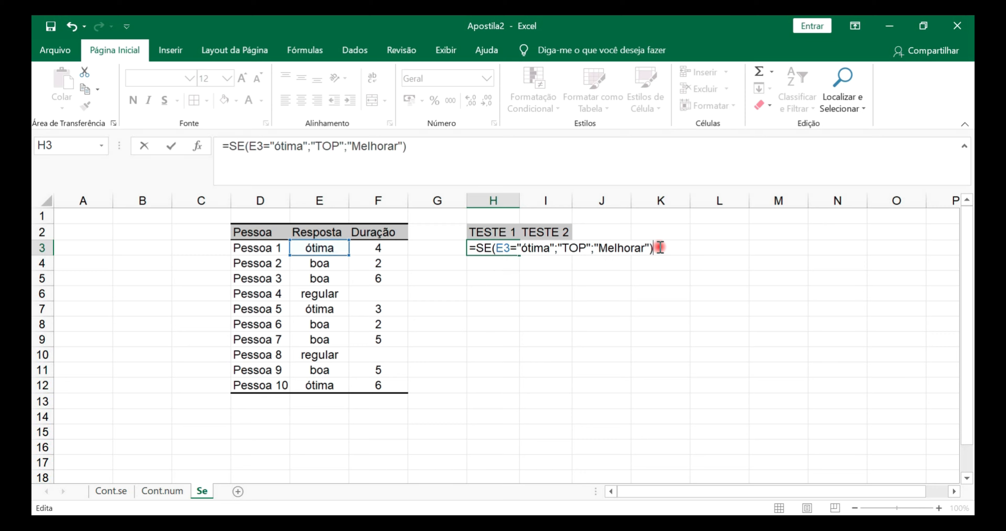
key("Return")
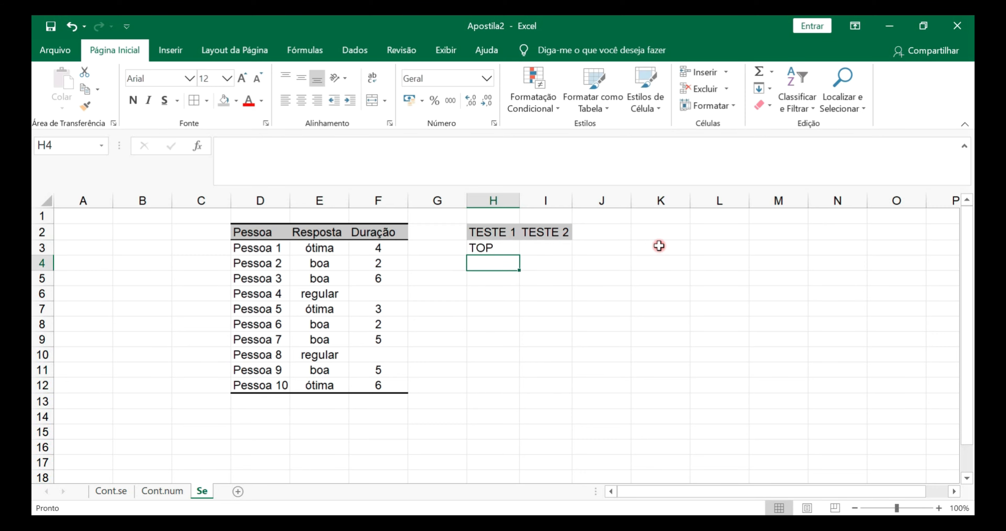
Fill the SE formula from H3 down to H12 in the TESTE 1 column
left_click(477, 247)
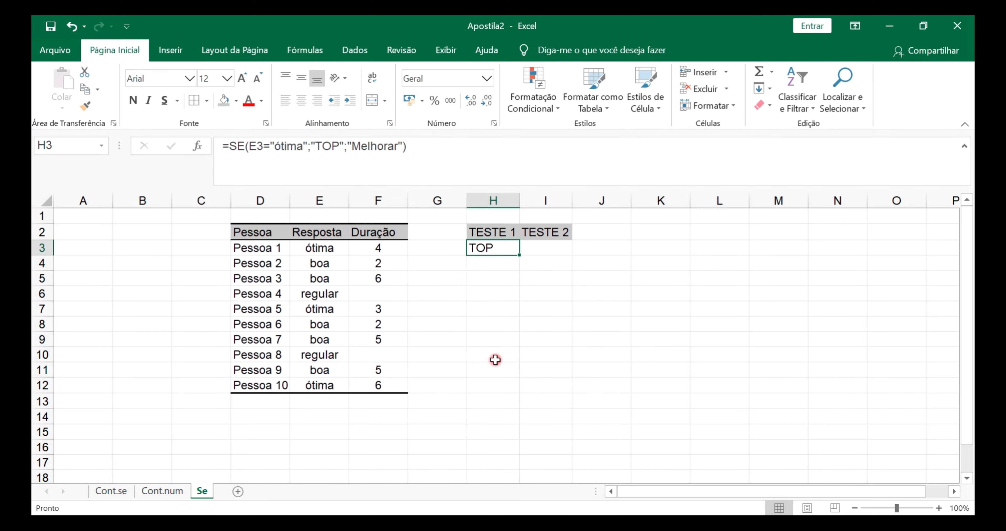
left_click(499, 283)
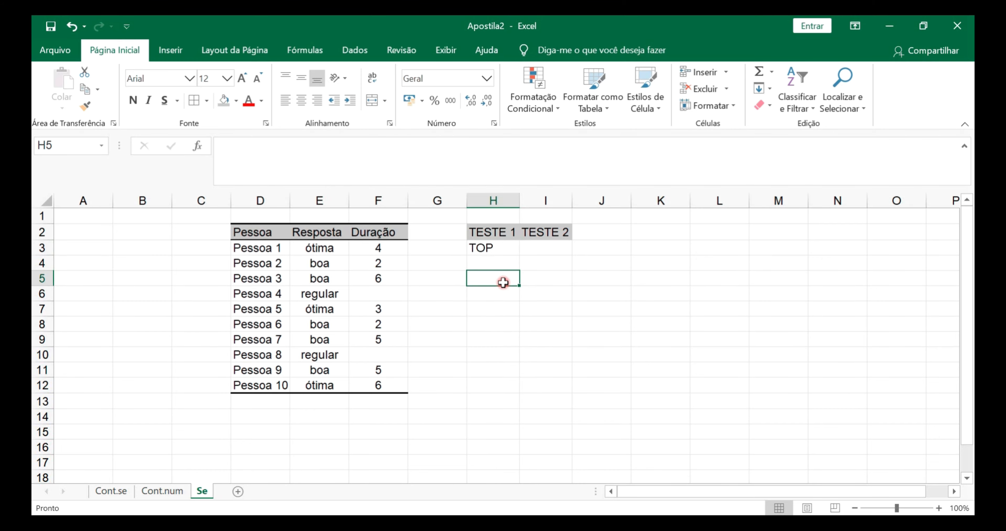
left_click(508, 250)
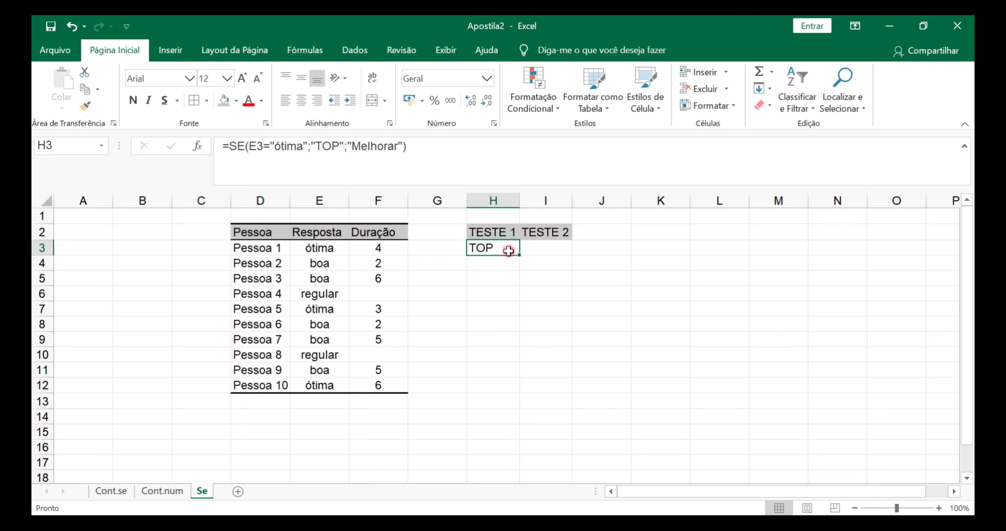
left_click_drag(519, 254, 498, 399)
left_click(595, 327)
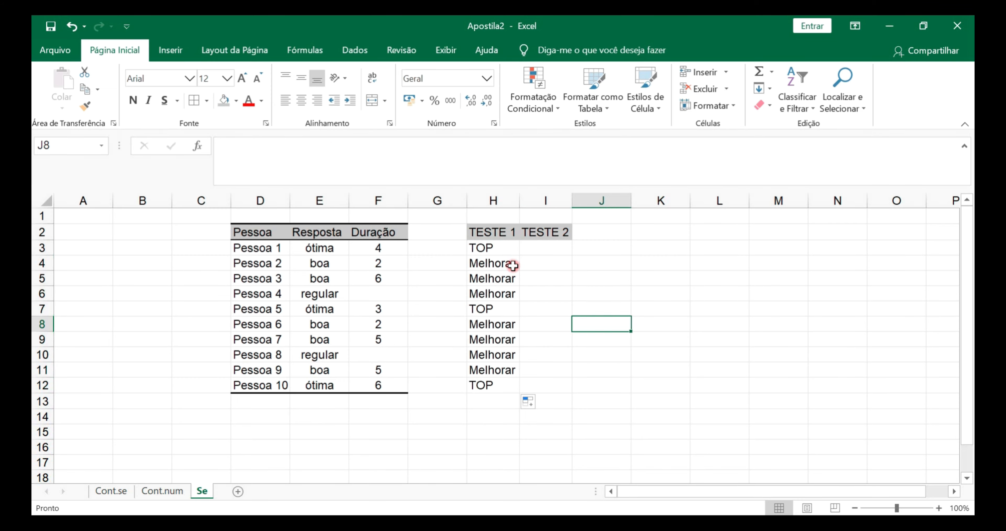
Compare the TESTE 1 results in H3:H12 with the corresponding answers in the Resposta column
left_click(488, 250)
left_click(480, 308)
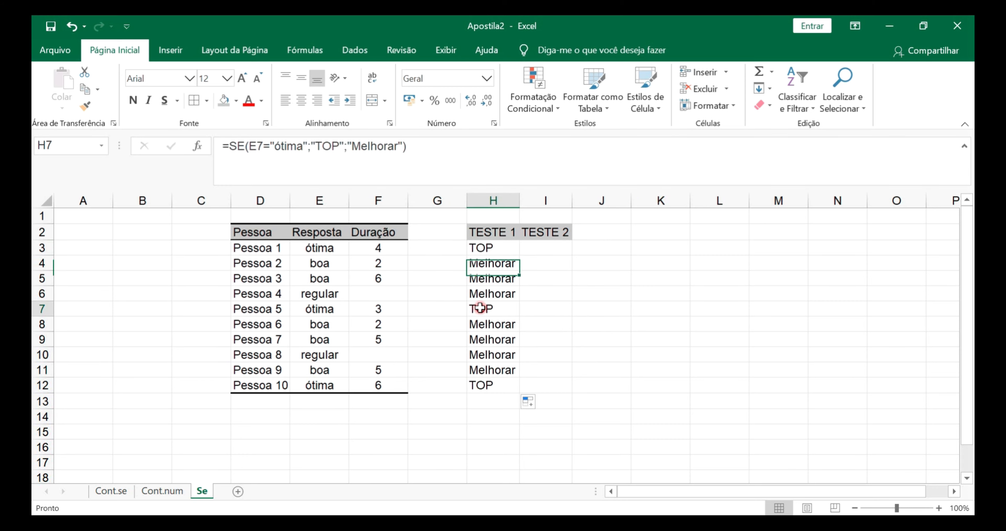
left_click(480, 382)
left_click(335, 380)
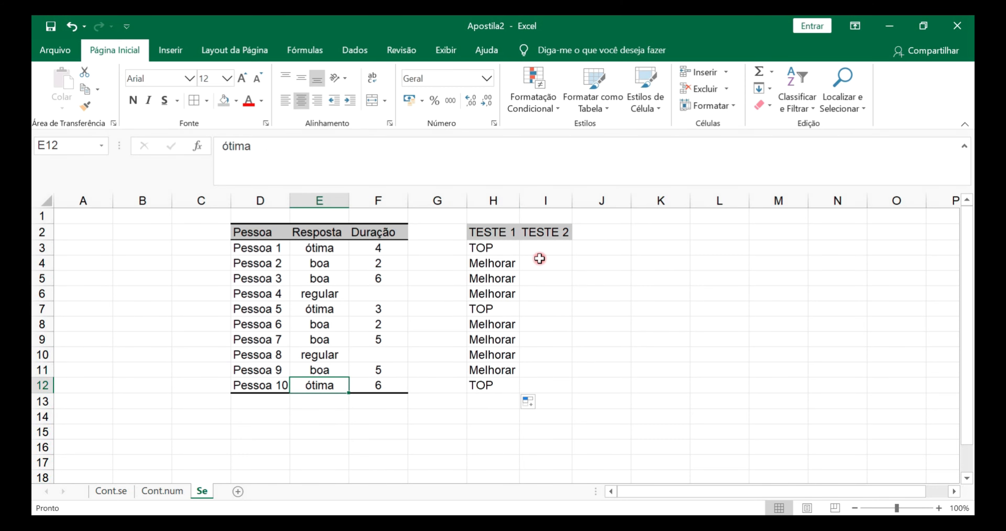
left_click(325, 251)
left_click(324, 278)
left_click(324, 308)
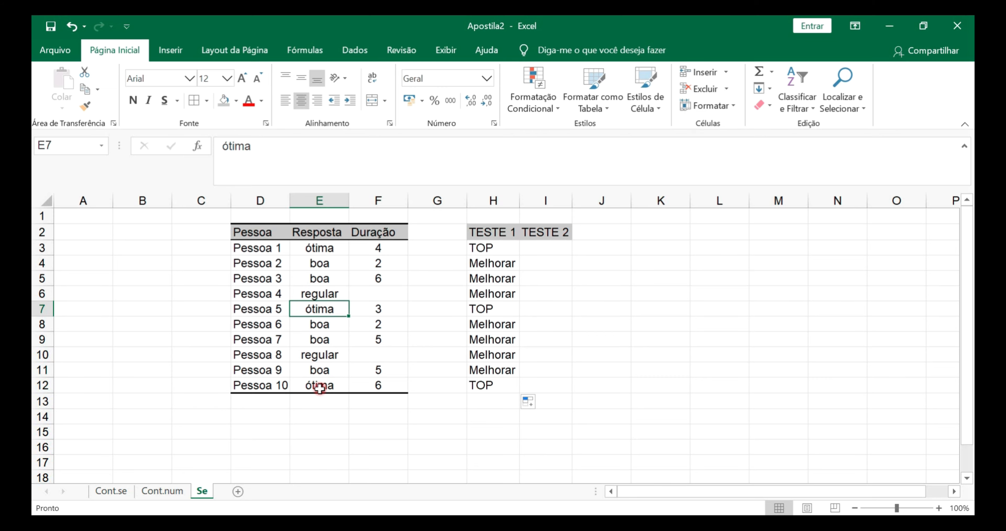
left_click(319, 388)
left_click_drag(483, 248, 488, 381)
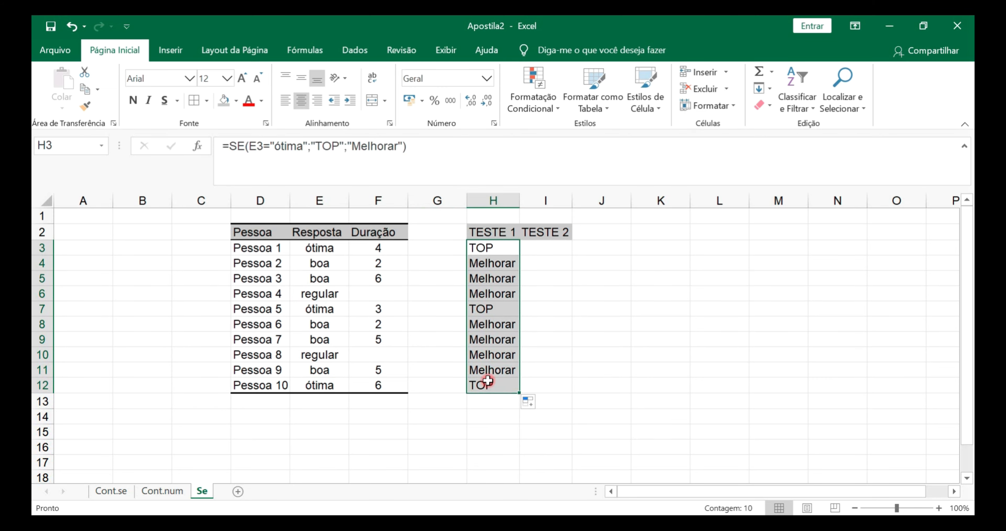
left_click(336, 266)
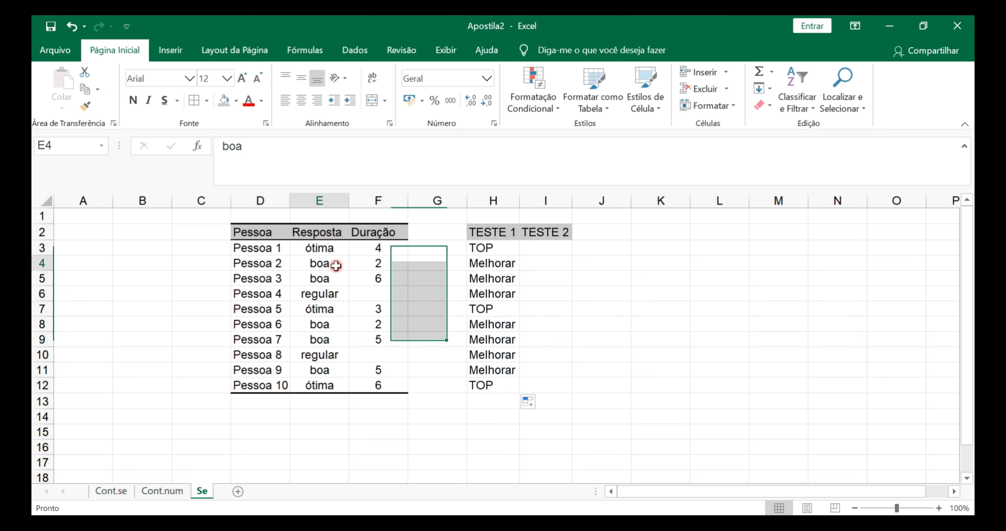
left_click_drag(336, 265, 332, 293)
left_click_drag(487, 294, 492, 264)
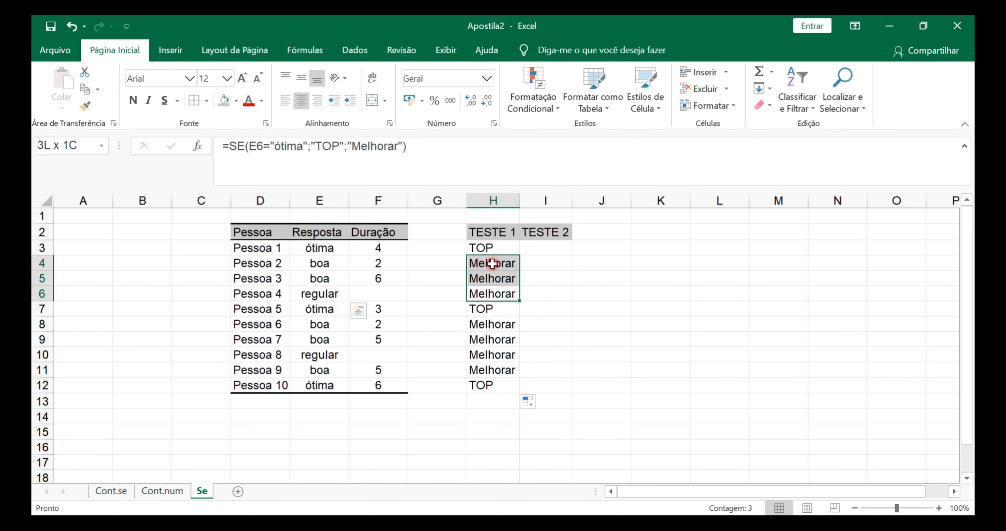
Start an SE formula in I3 with the logical test F3>=4
left_click(555, 250)
type("=SE(")
left_click(376, 249)
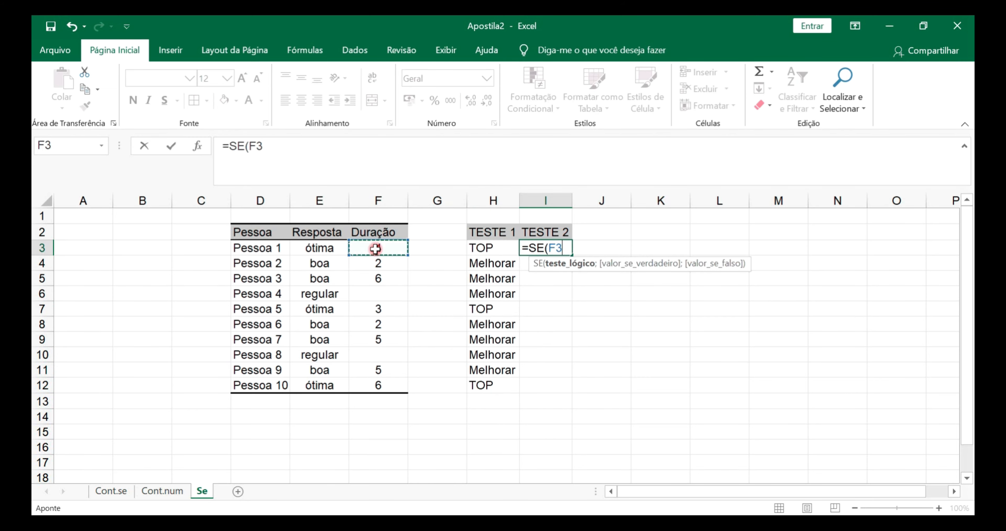
type(">=4")
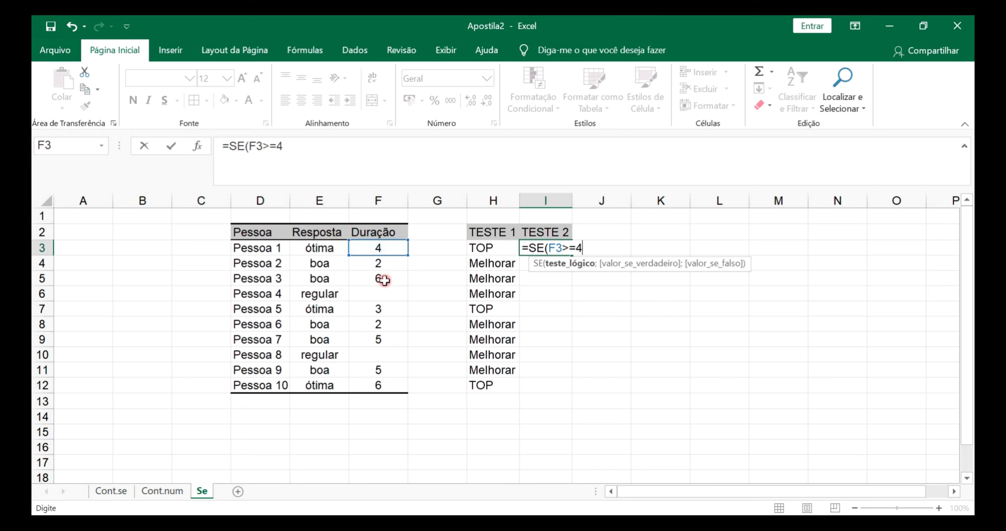
Add the quoted text "OK" as the value-if-true argument of I3's SE formula
type(";")
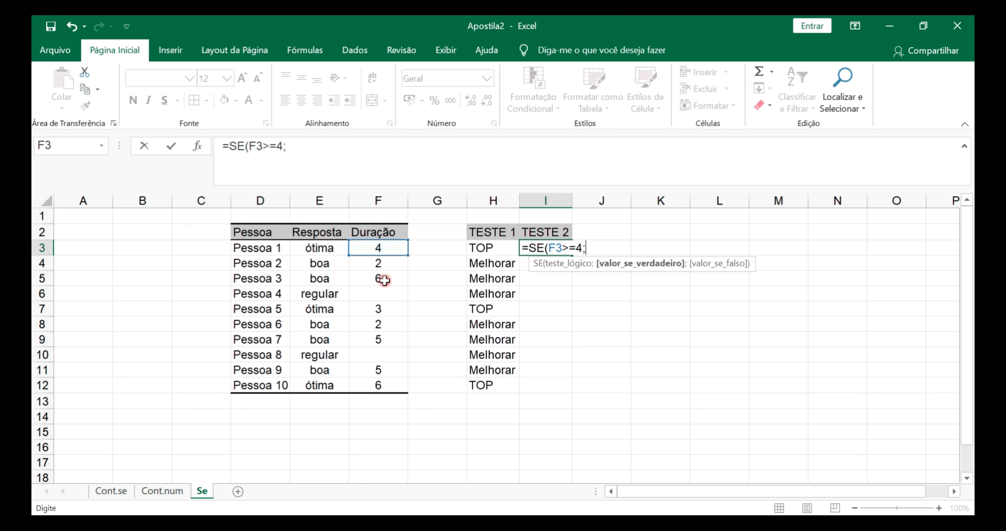
type("\"OK\"")
left_click(589, 247)
type("\"")
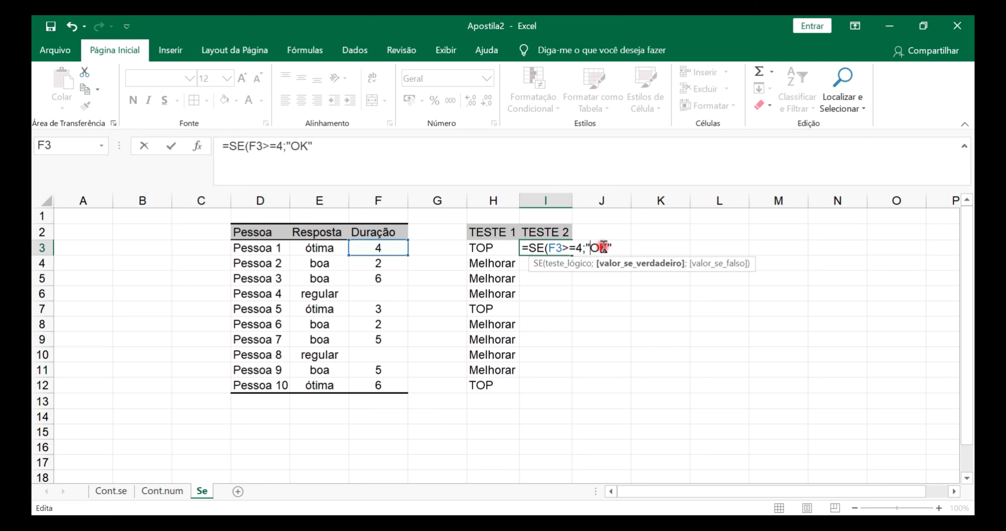
left_click(614, 247)
Add "Problemas" as the value-if-false argument and complete I3's formula as =SE(F3>=4;"OK";"Problemas")
type(";")
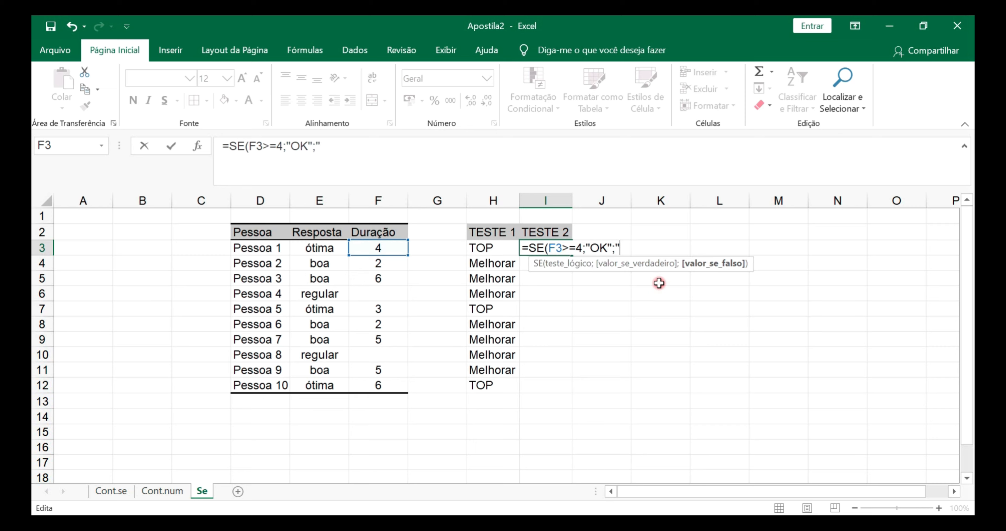
type("\"Problema")
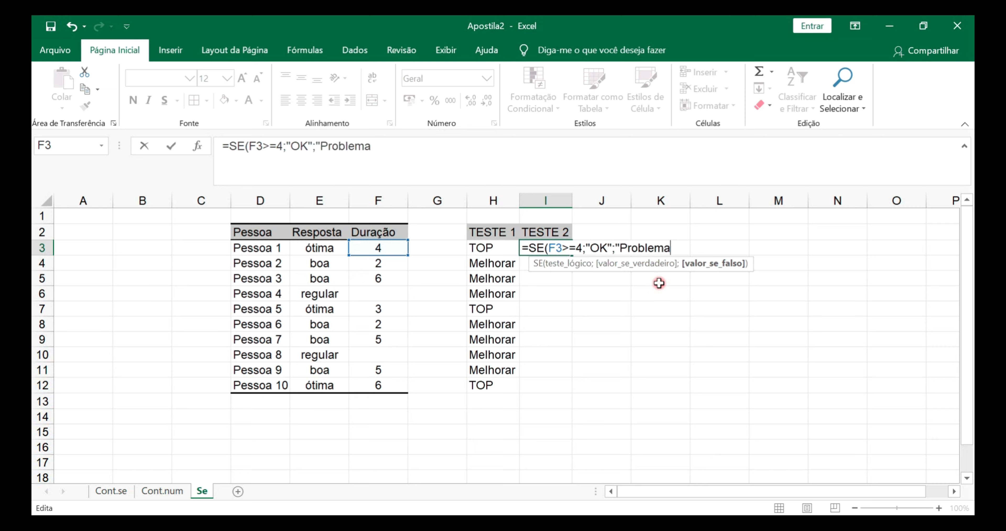
type("s\")")
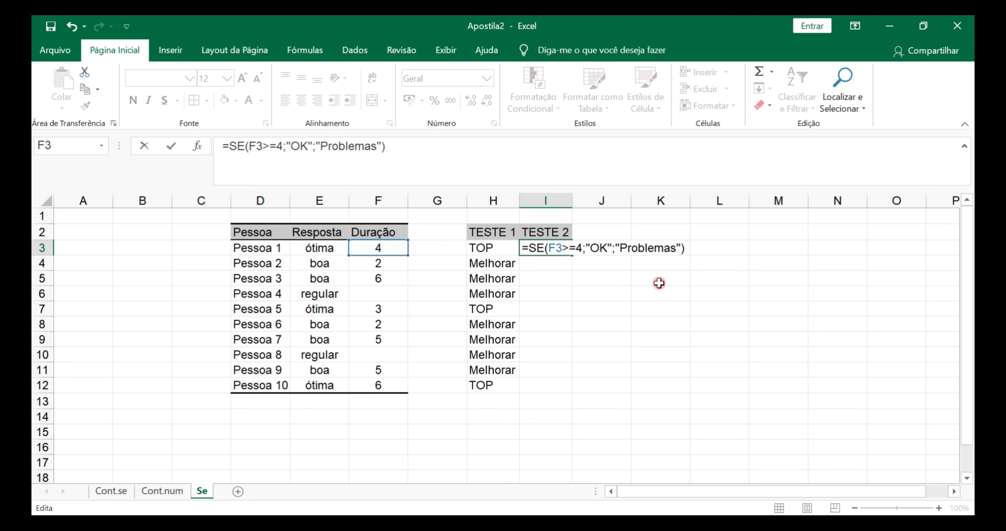
key("Return")
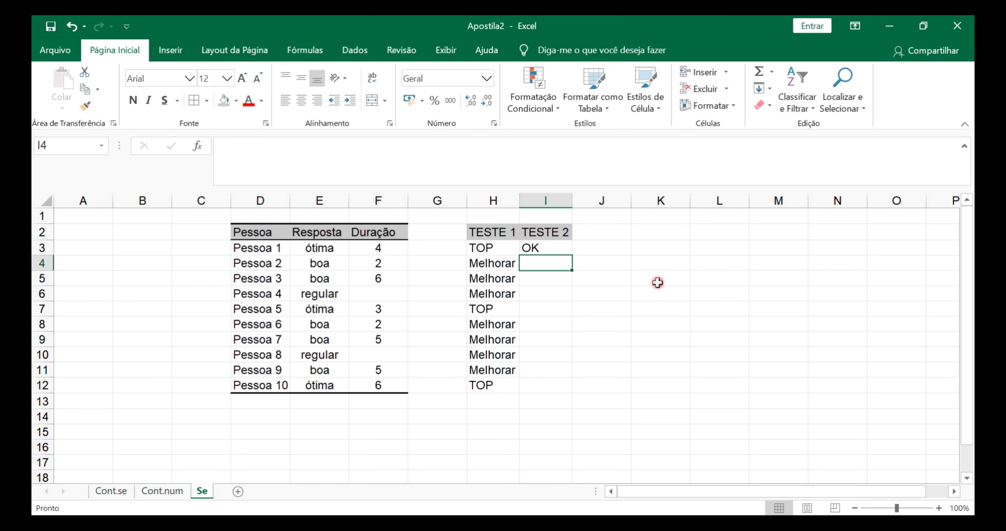
Fill the SE formula from I3 down to I12 in the TESTE 2 column and check the resulting cells
left_click(566, 251)
left_click_drag(568, 254, 551, 388)
left_click(538, 246)
left_click(532, 280)
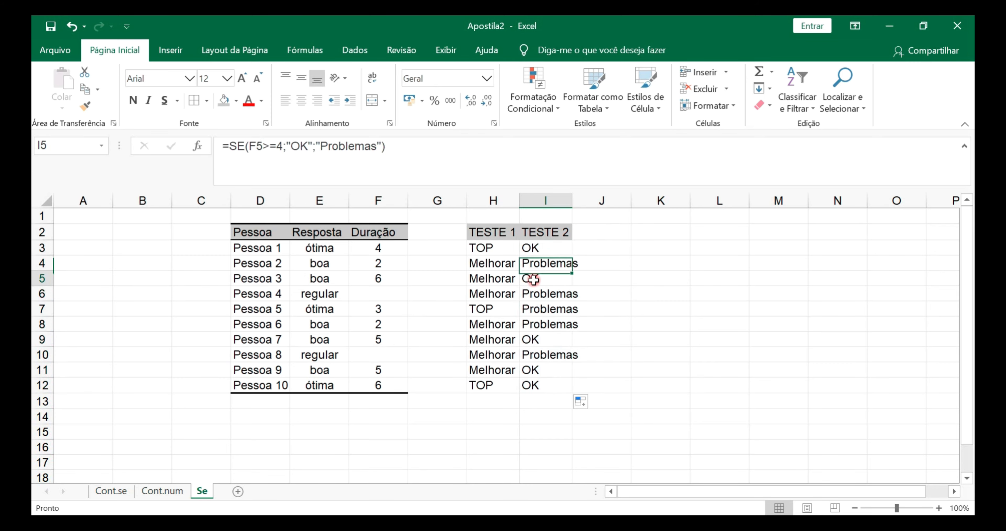
left_click(528, 342)
left_click_drag(525, 369, 528, 387)
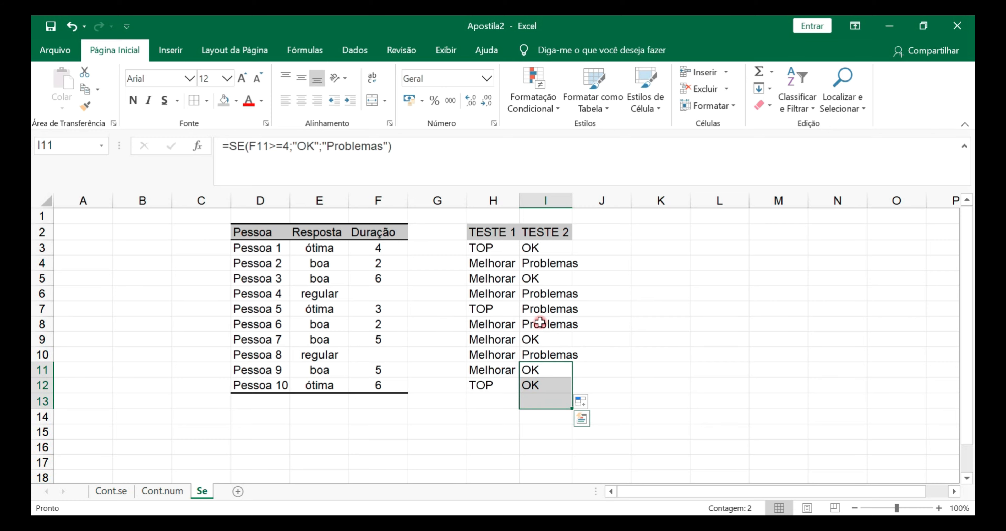
Widen column I so the TESTE 2 entries fit inside their cells
left_click(534, 264)
left_click_drag(569, 201, 581, 202)
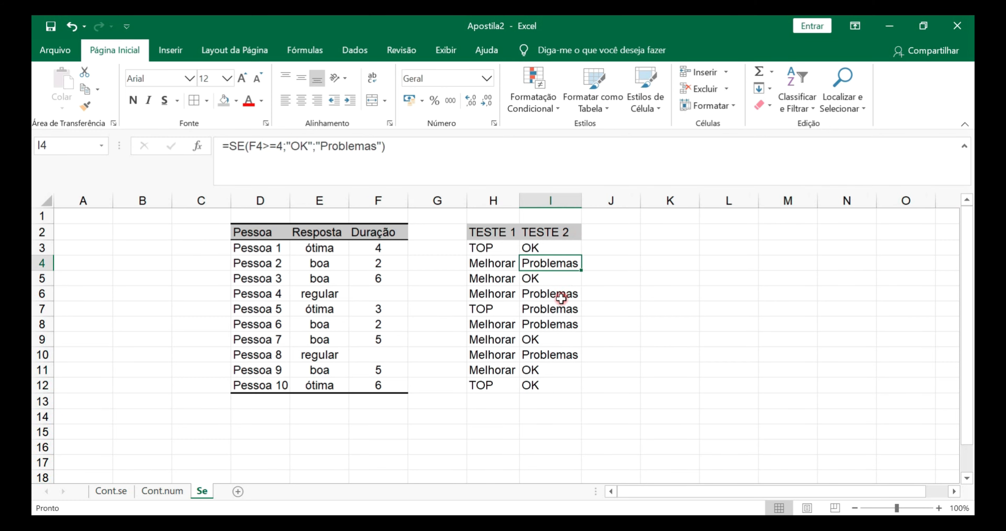
left_click(541, 416)
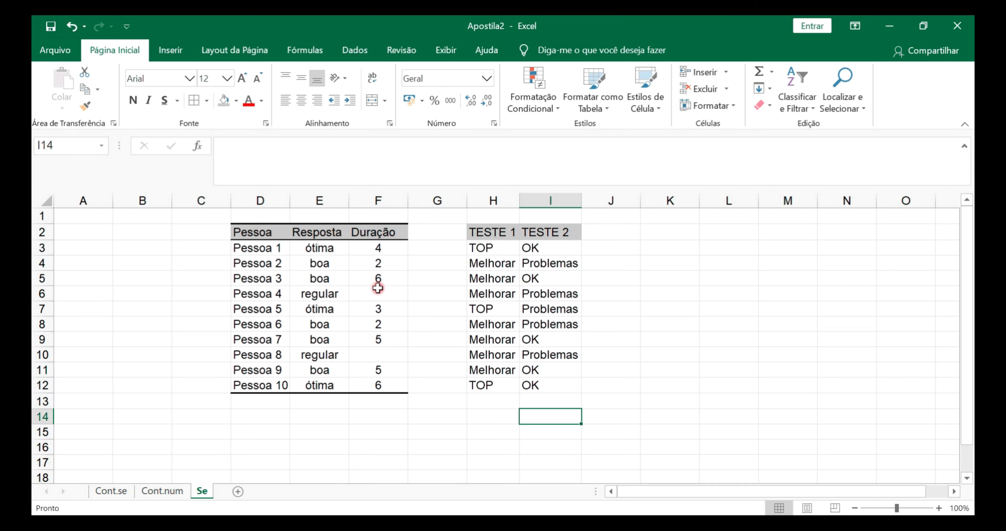
Review the TESTE 2 results in column I alongside the TESTE 1 results and the Duração values
left_click_drag(549, 274, 549, 386)
left_click(573, 278)
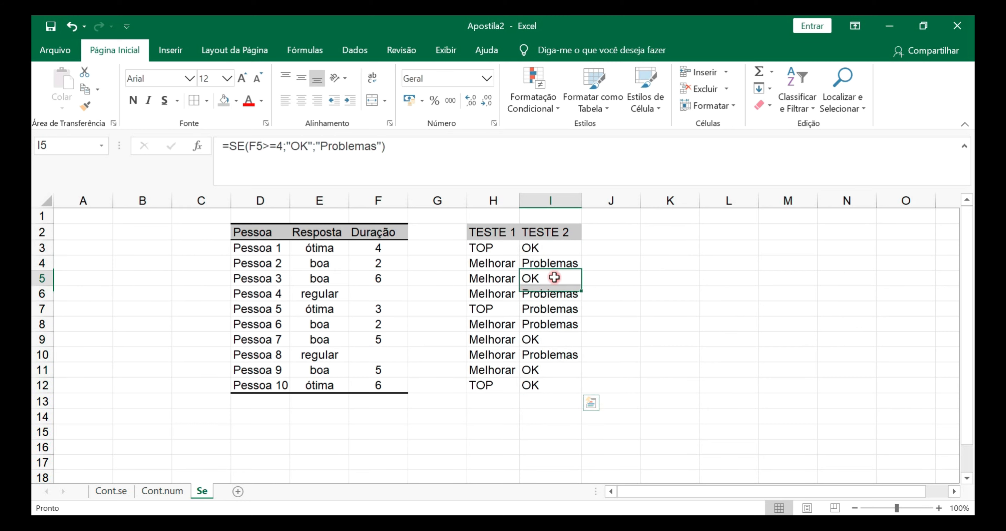
left_click(548, 253)
left_click_drag(488, 246, 557, 246)
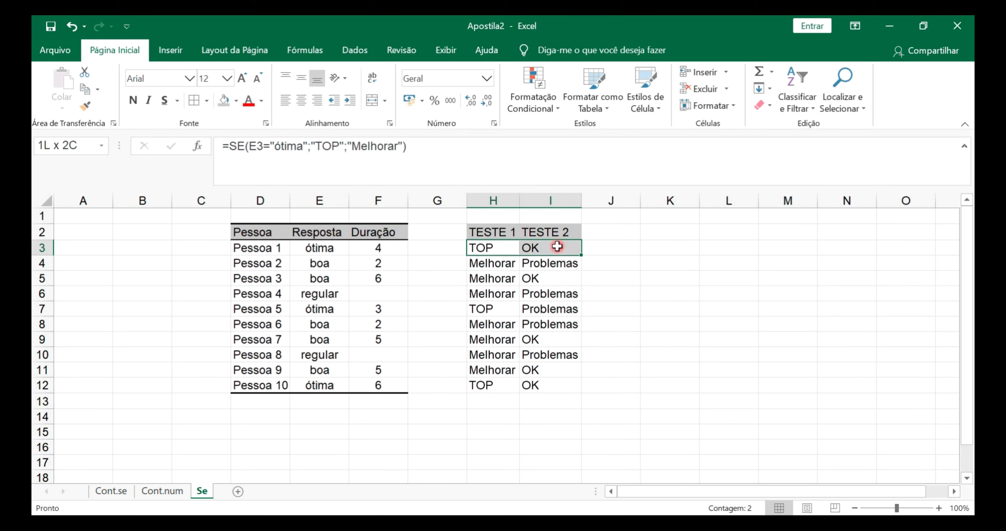
left_click(531, 279)
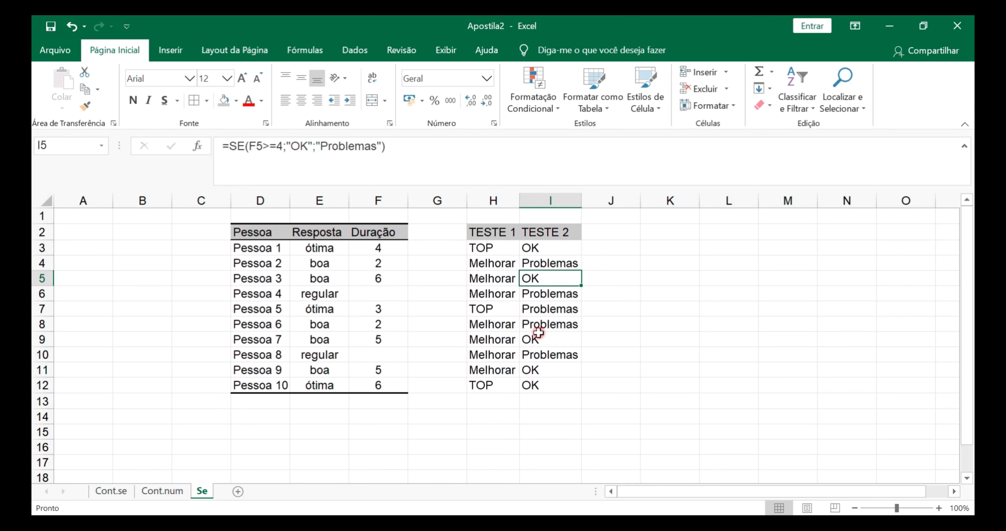